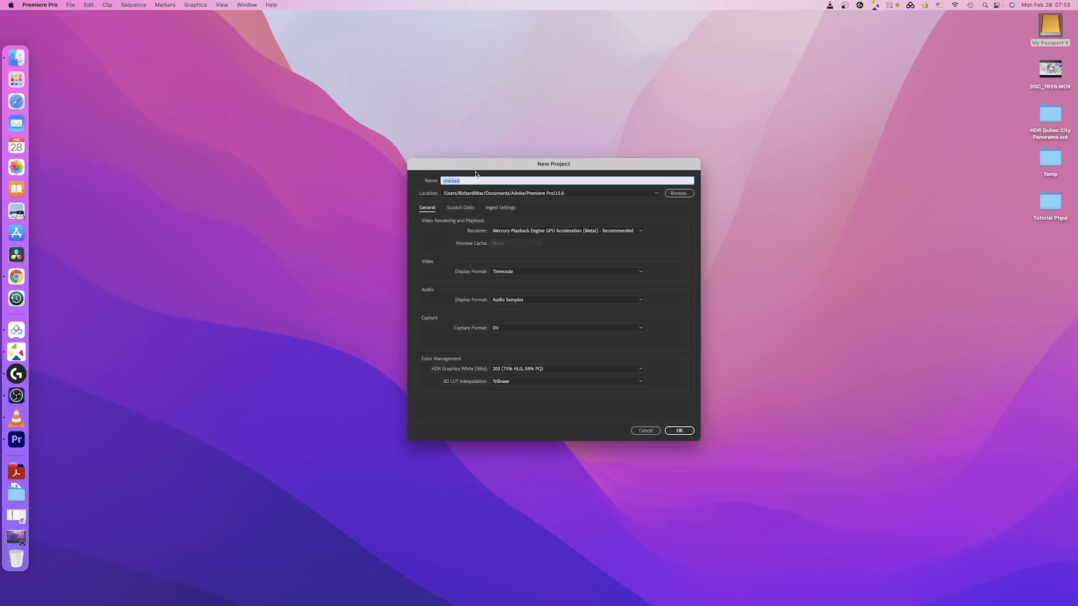
Step: Name the new project 'Slowmotiontest' and create it
text(st)
click(679, 430)
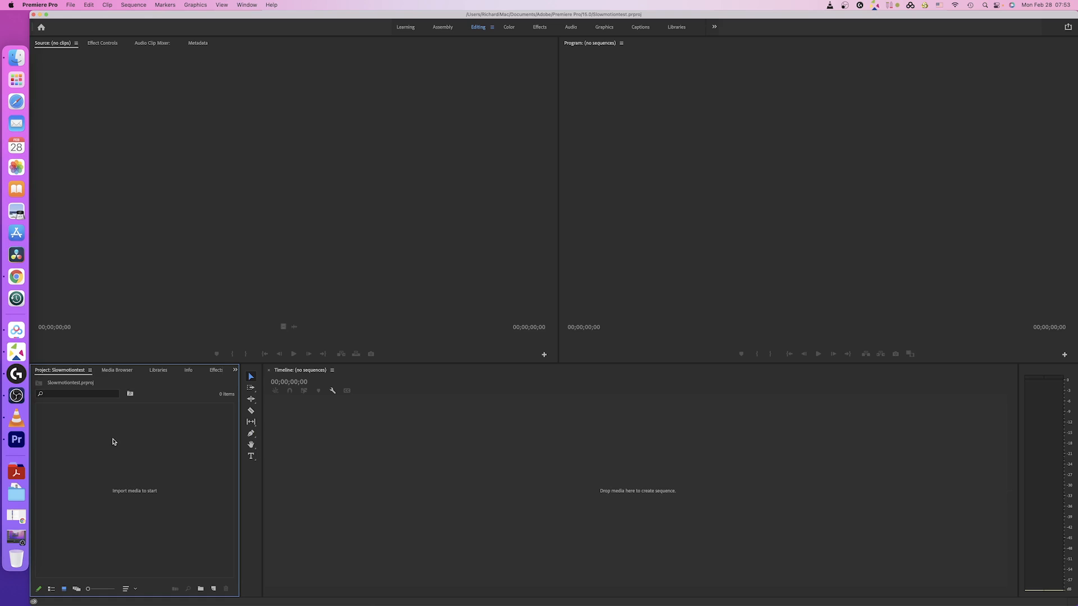
Step: Start a new sequence in Custom editing mode with a 3840 frame width
right_click(113, 442)
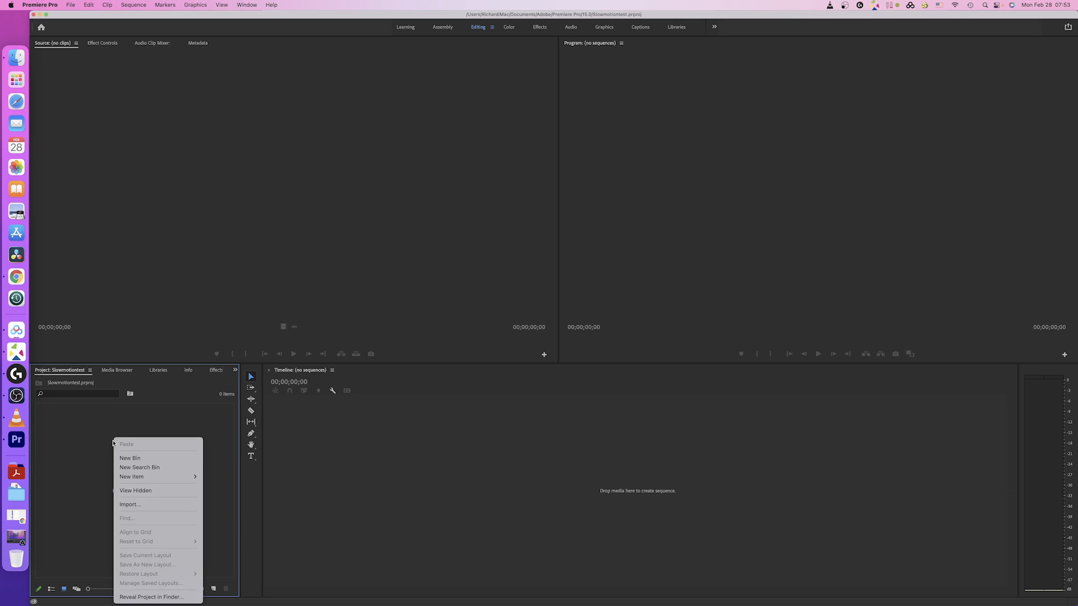
mouse_move(143, 479)
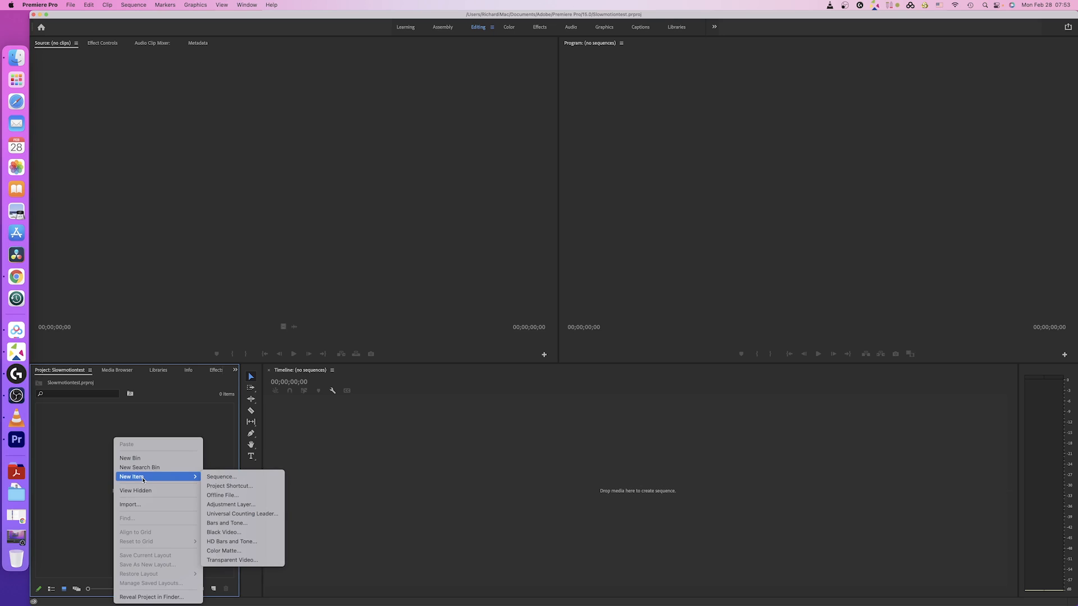
click(221, 477)
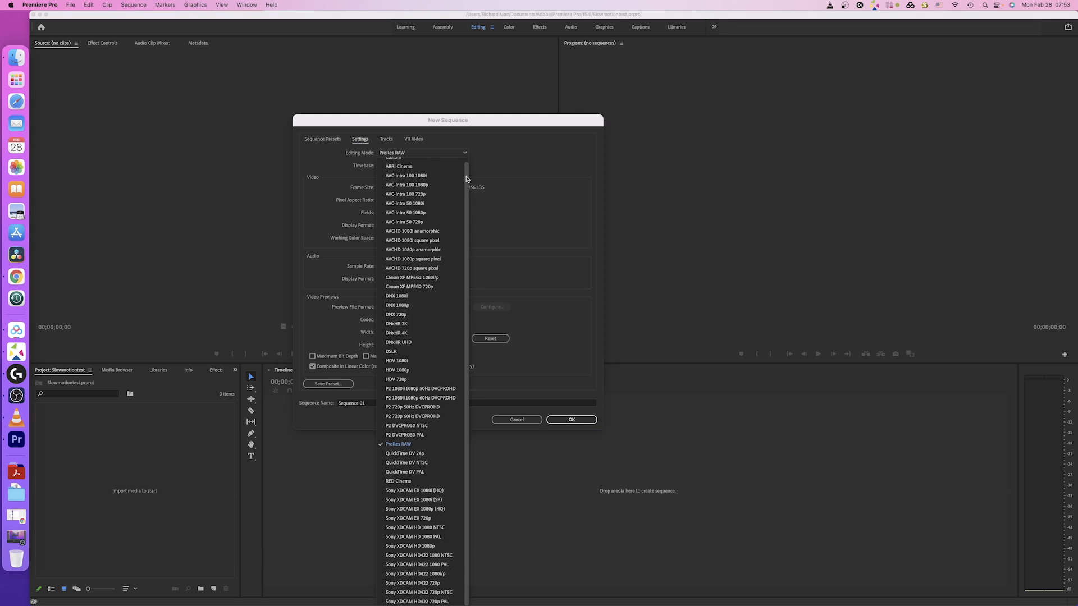
scroll(466, 179, up, 1)
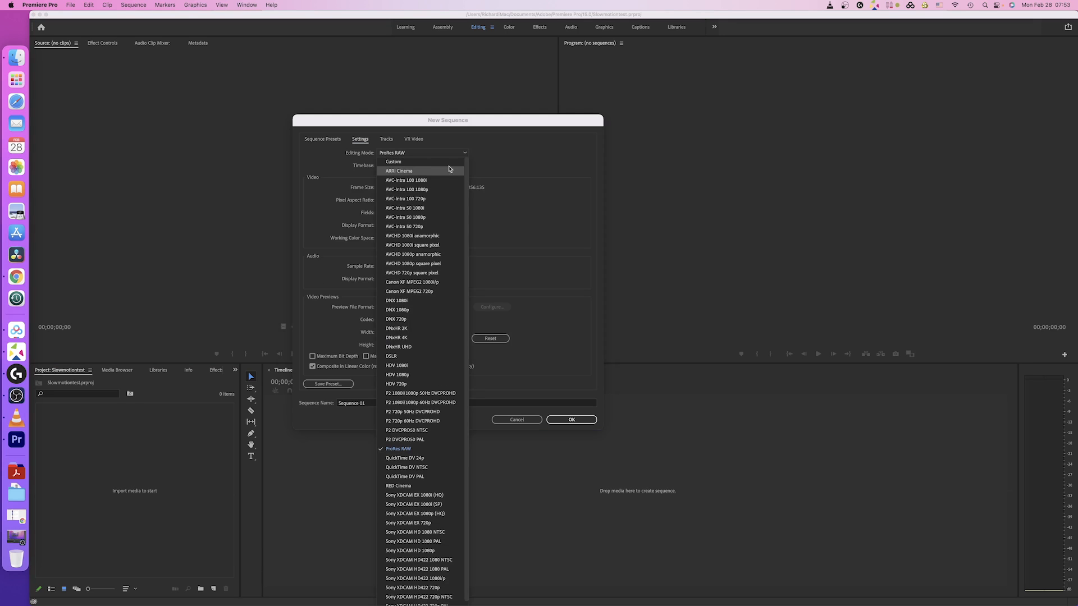
click(411, 165)
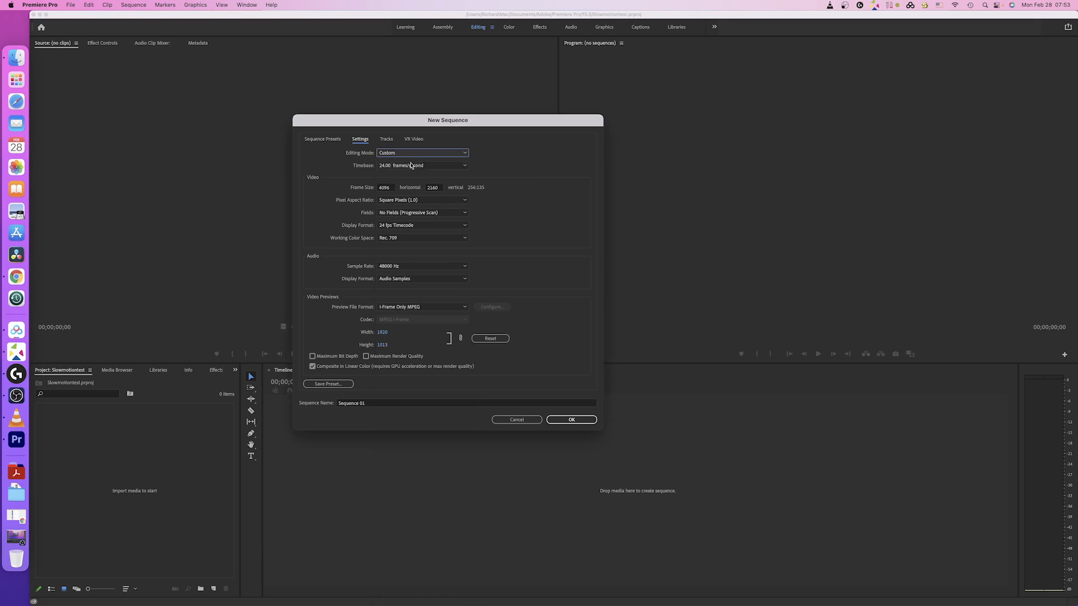
click(395, 188)
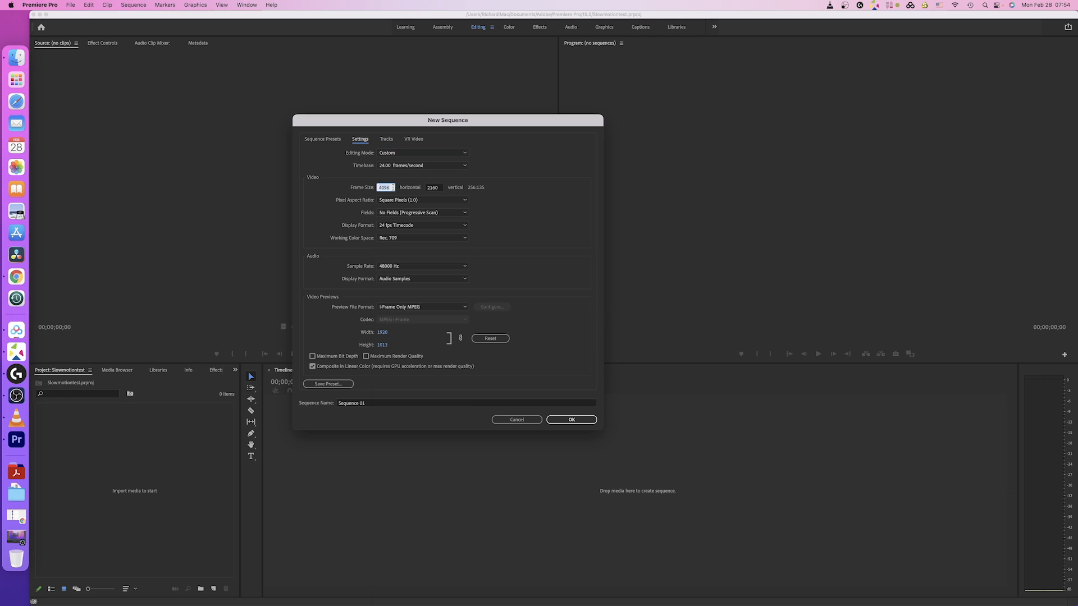
text(3840)
click(491, 186)
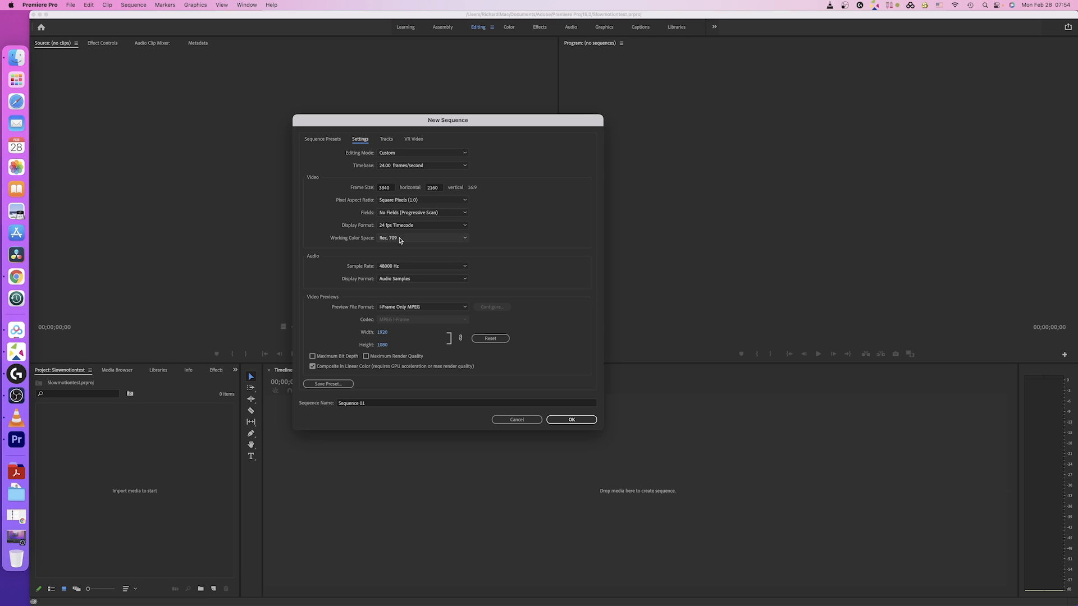
Step: Set the working color space to Rec. 2100 HLG and preview width to 1920, then save as a preset
click(465, 239)
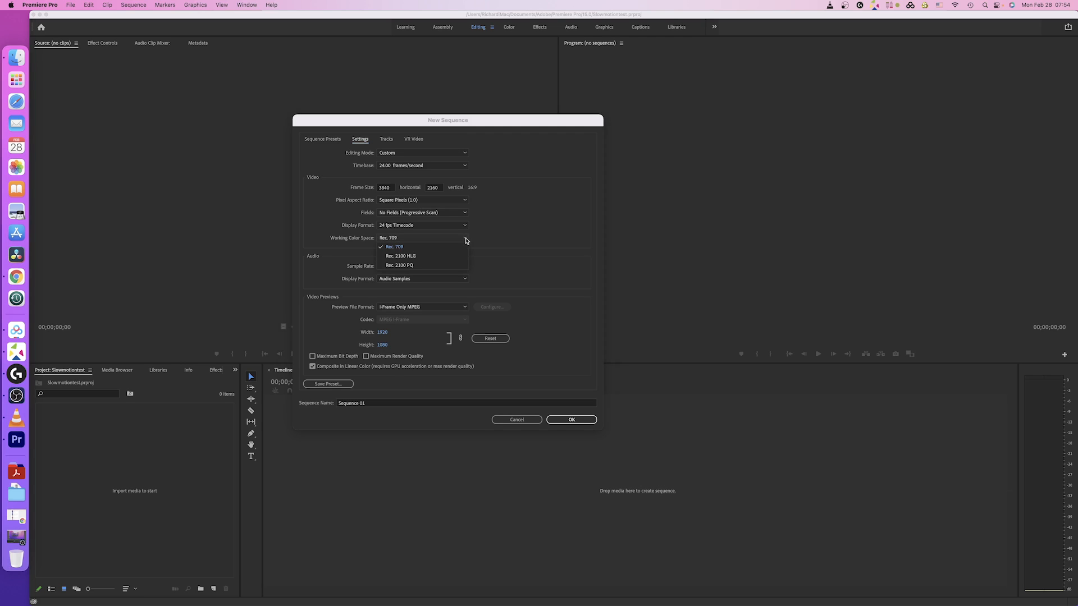
click(402, 256)
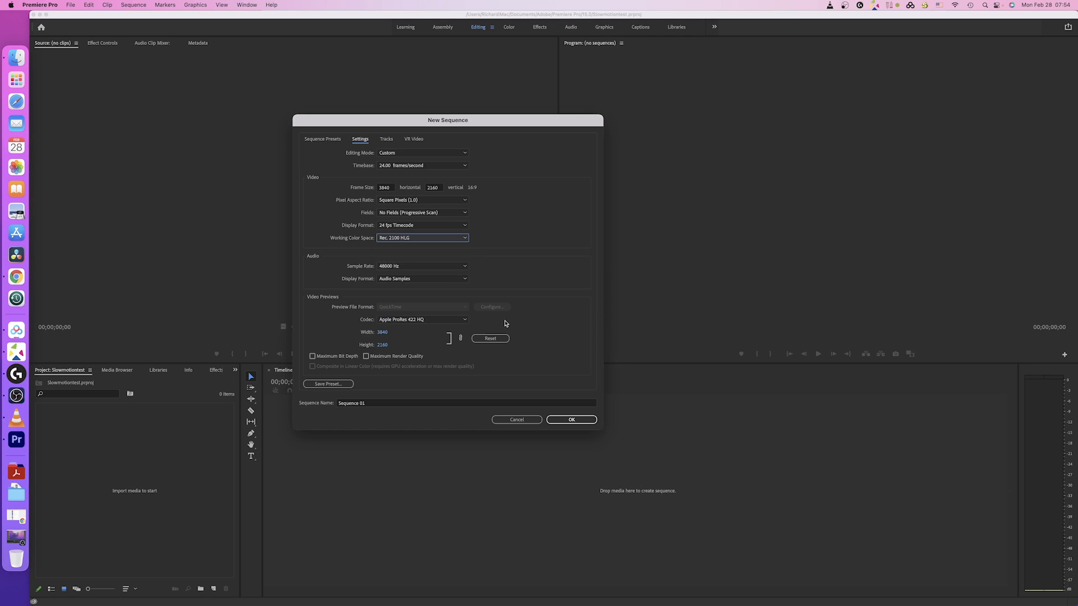
click(384, 332)
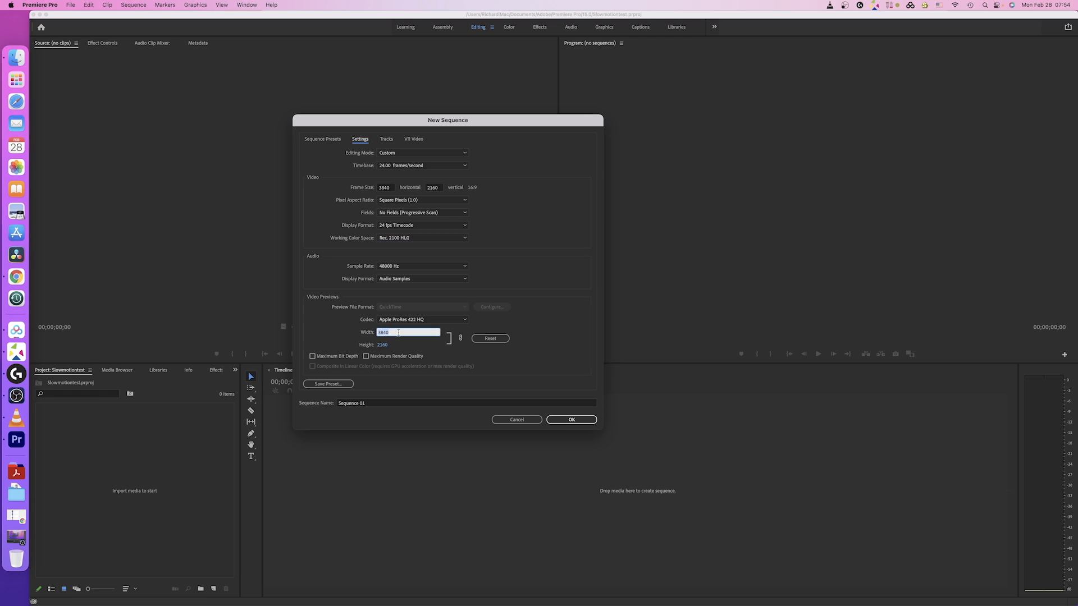
text(1920)
click(529, 337)
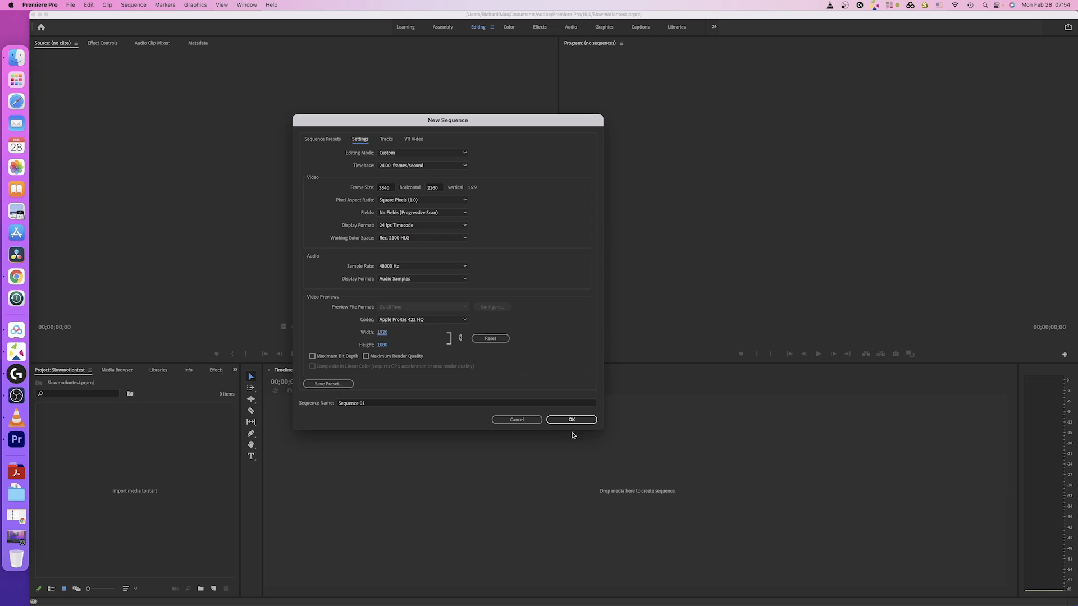
click(338, 387)
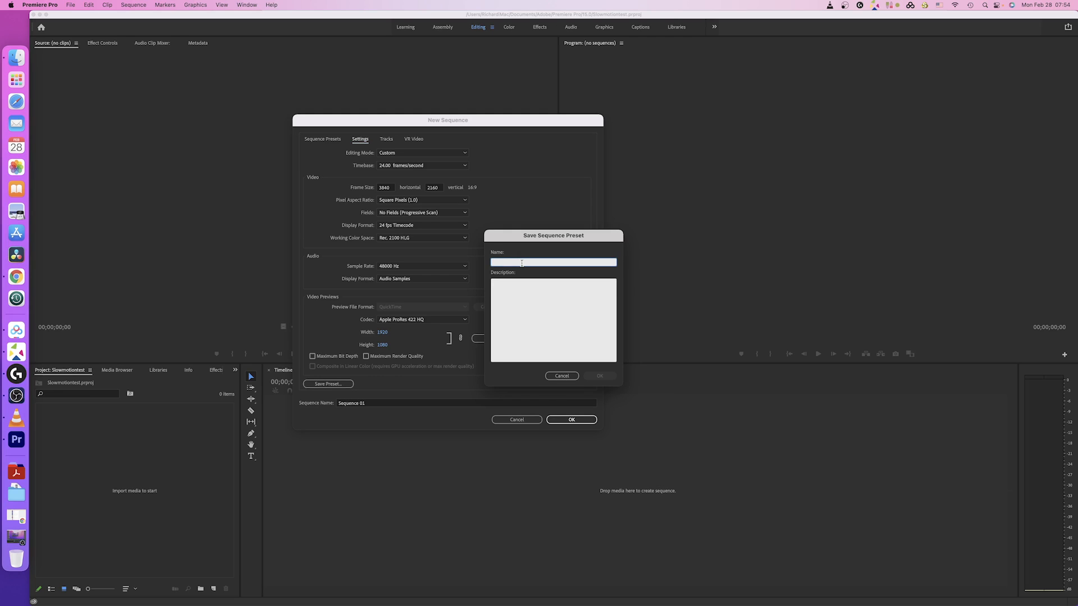
Step: Save the preset as 'UltraHD Timeline 4k Rec 2100 HLG' and create Sequence 01 from it
text(UltraHD Timeline 4k Rec 2100 HLG)
click(598, 375)
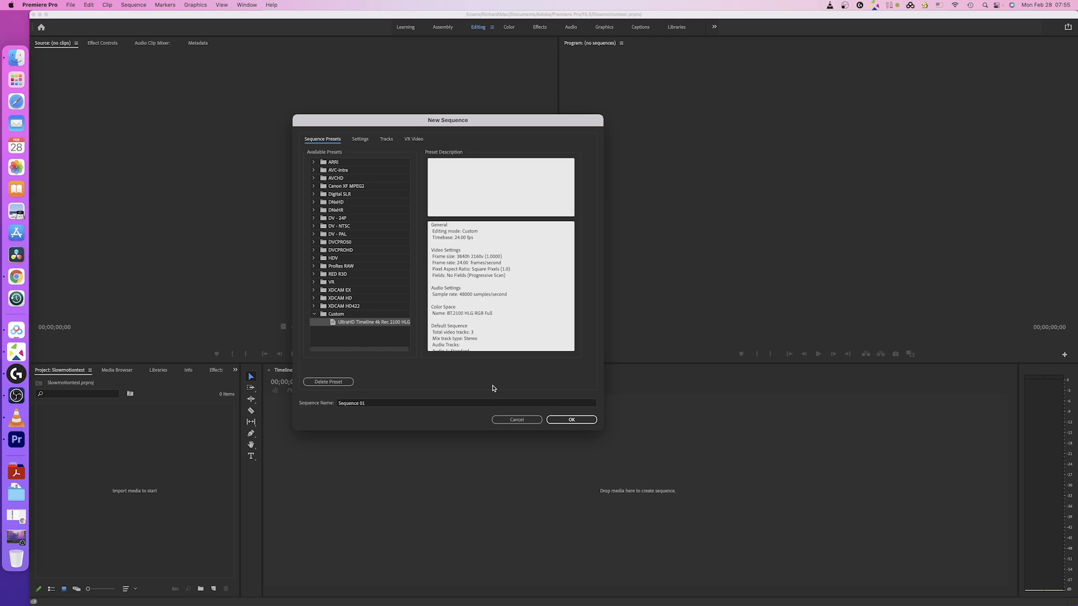
click(572, 420)
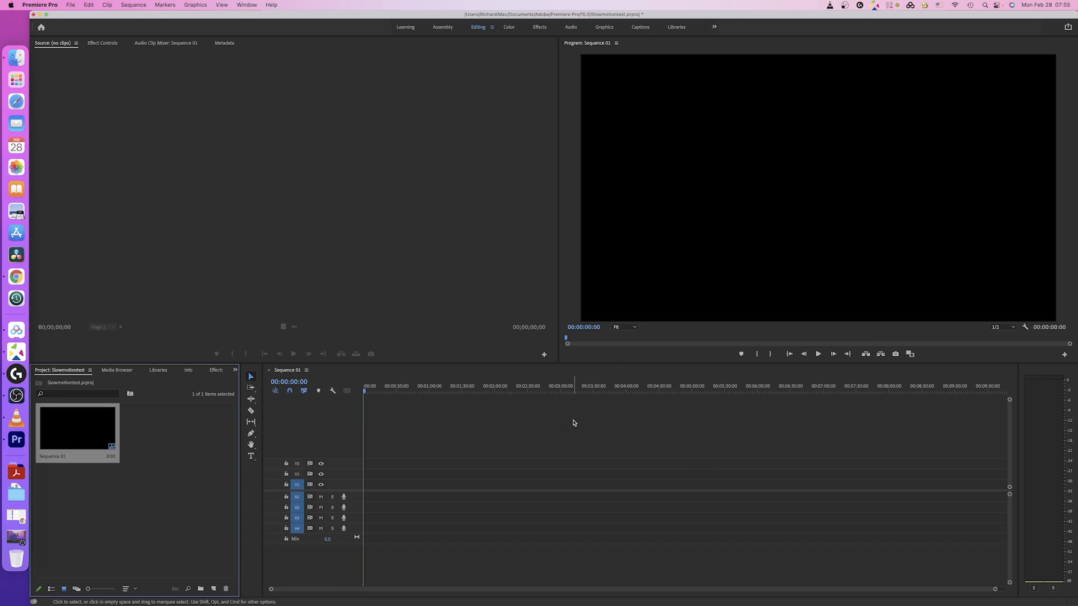
Step: Import DSC_7659.MOV from the Desktop and load it in the Source monitor
right_click(134, 504)
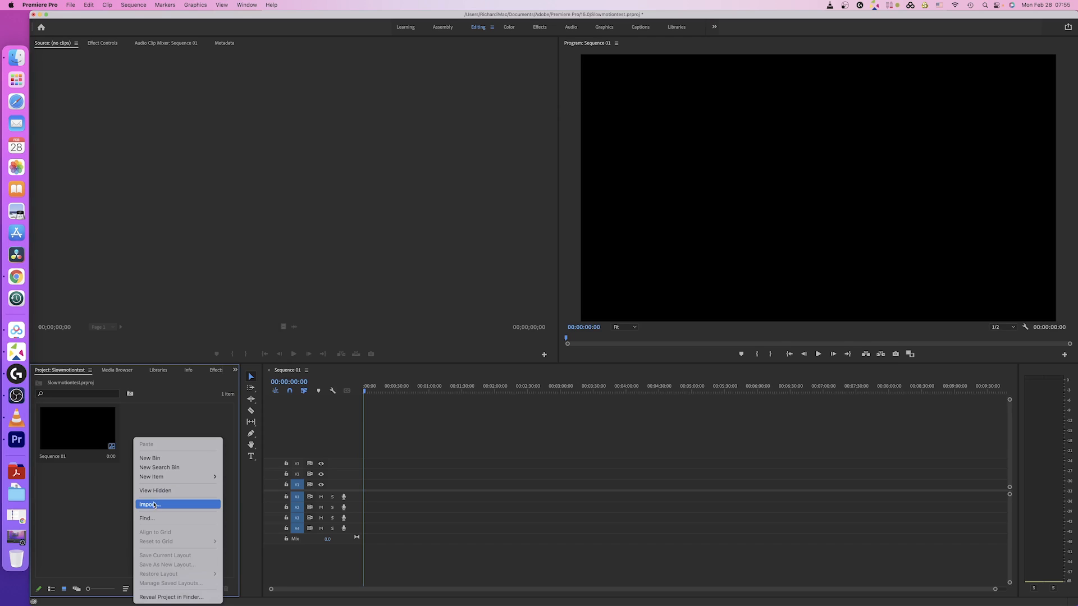
click(154, 505)
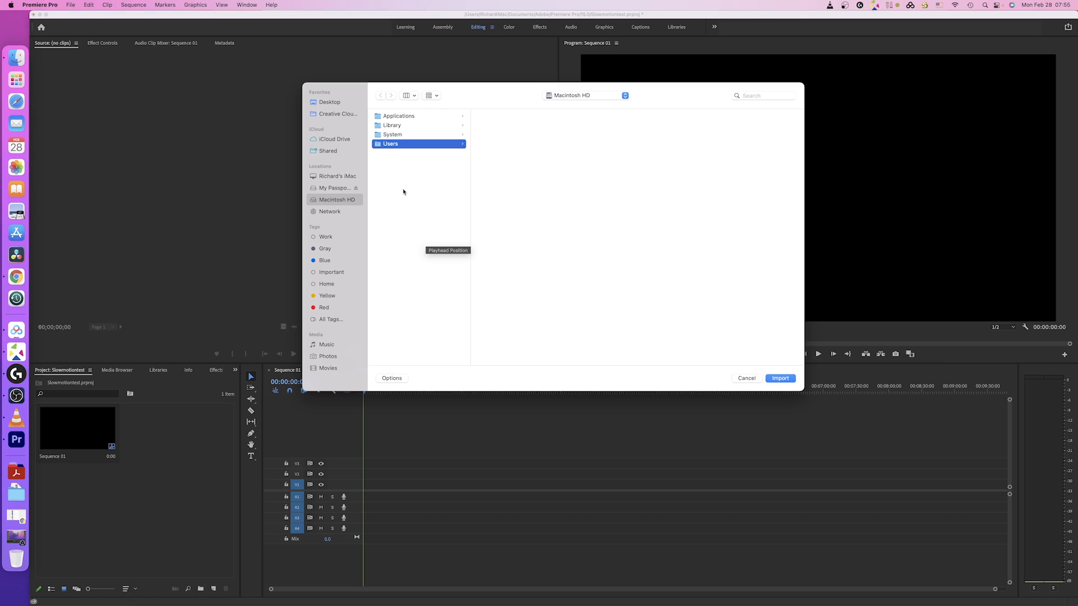
click(332, 104)
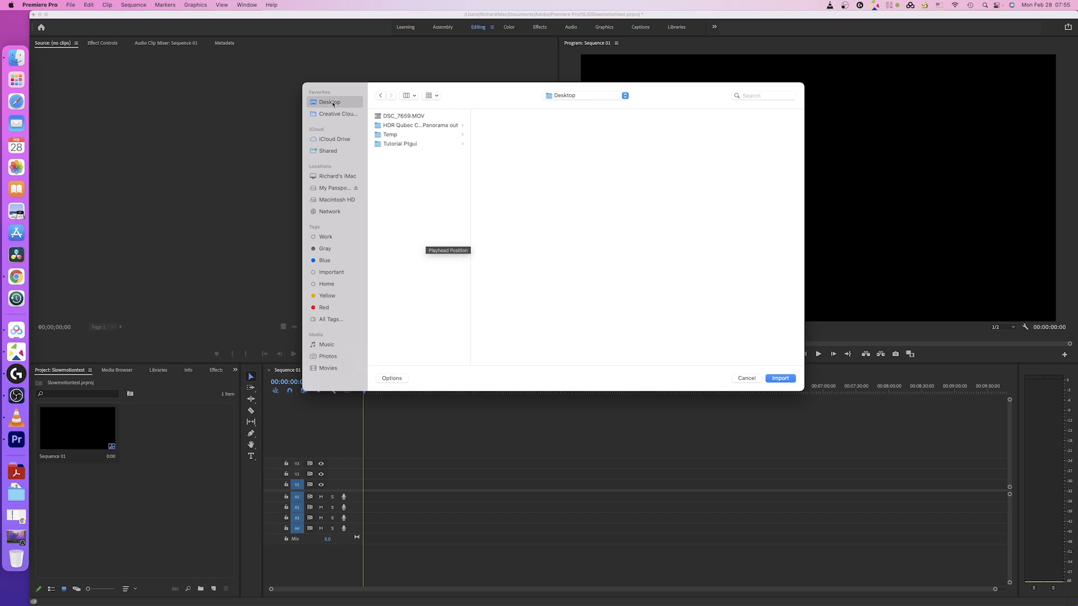
click(399, 116)
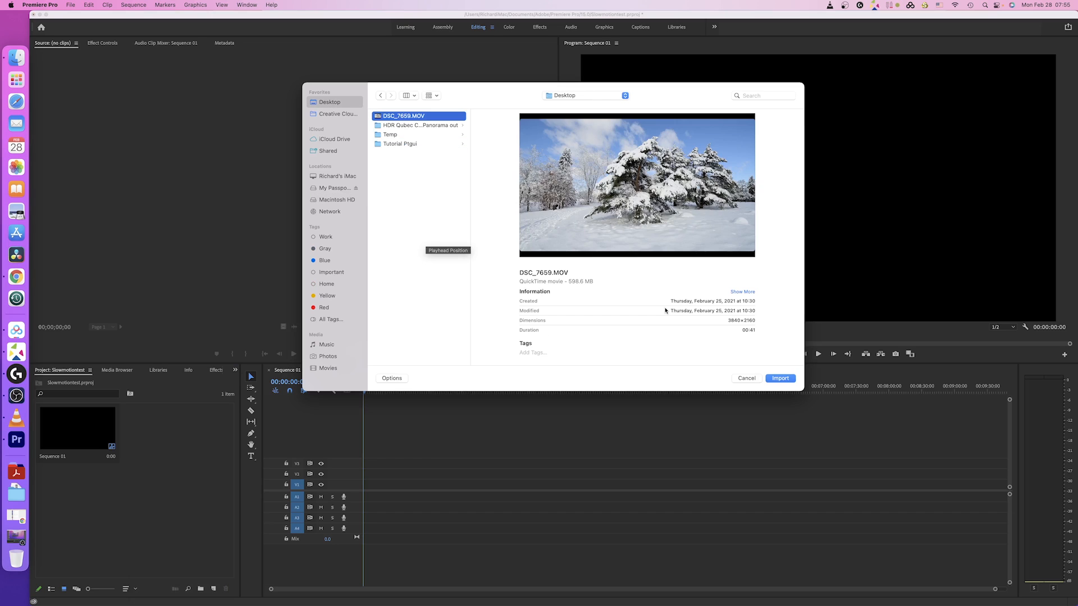
click(787, 379)
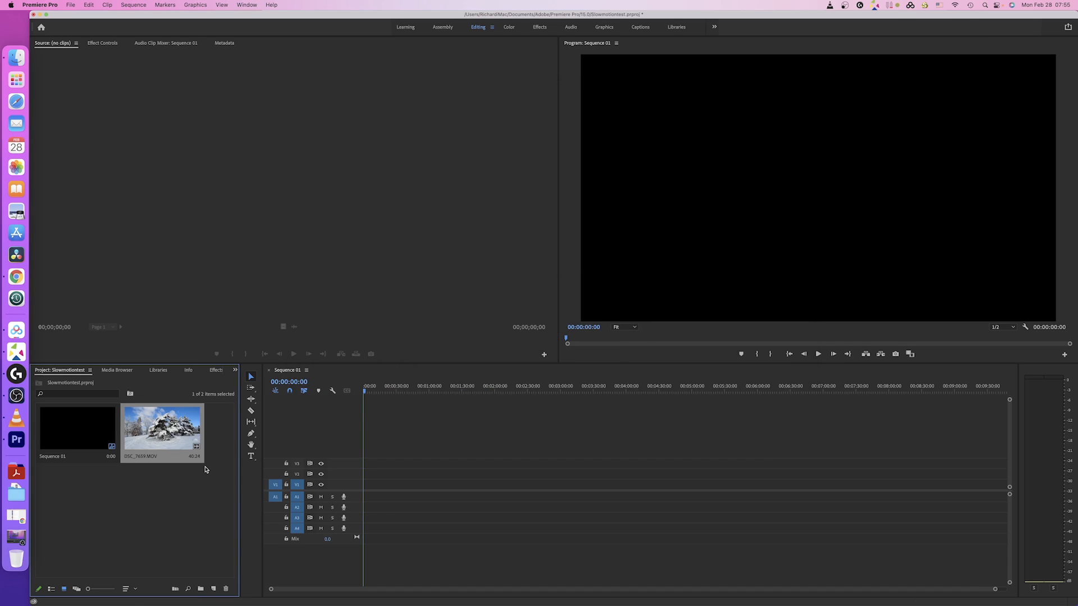
double_click(164, 426)
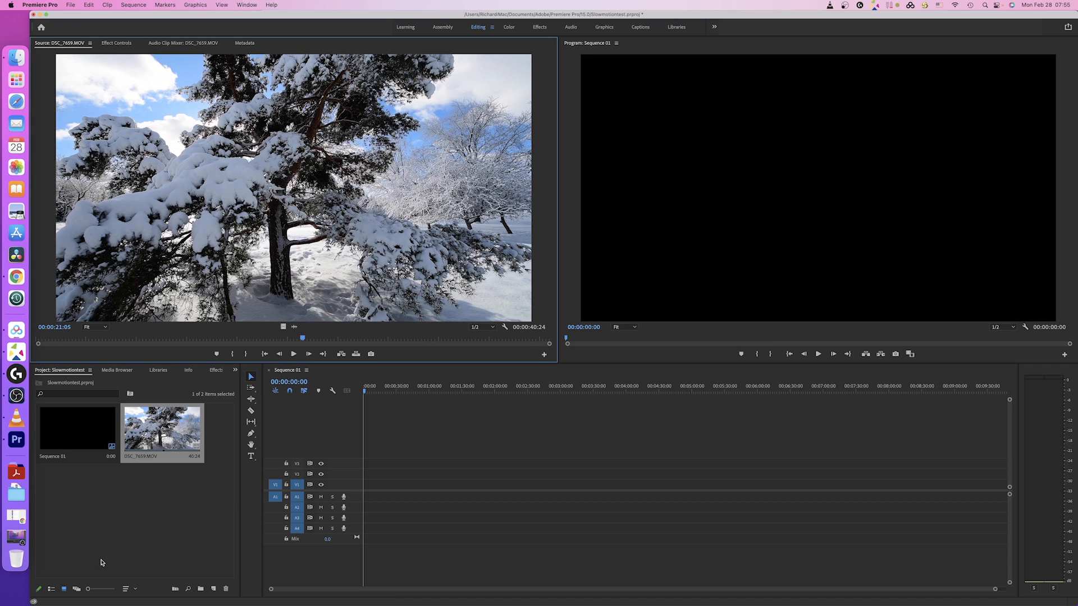
Step: Interpret DSC_7659.MOV at 24 fps instead of 29.97, stretching it to 00:00:51:00
click(51, 589)
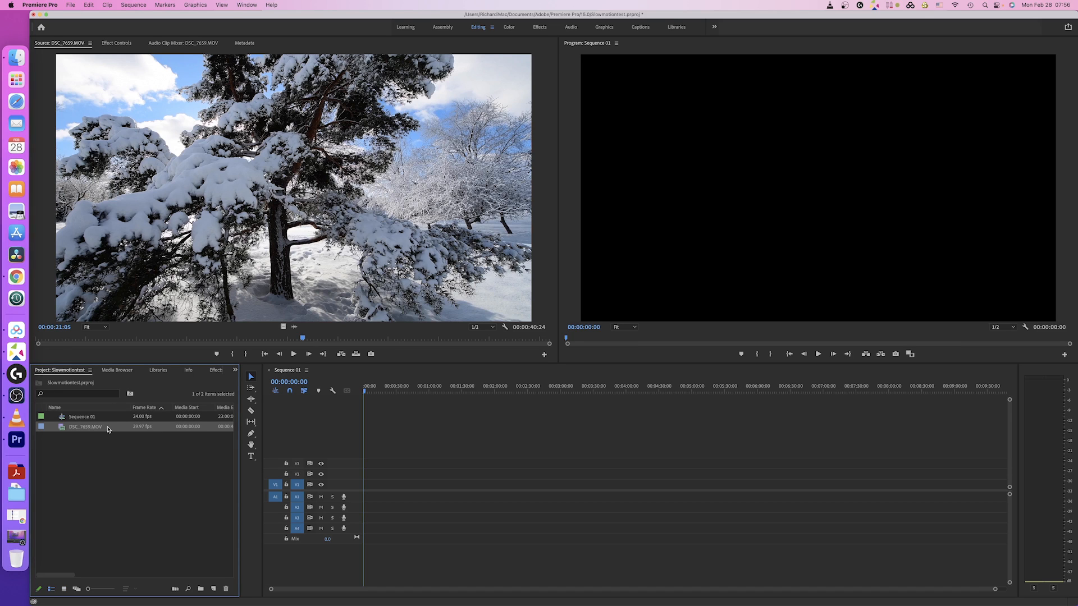
click(139, 428)
right_click(142, 430)
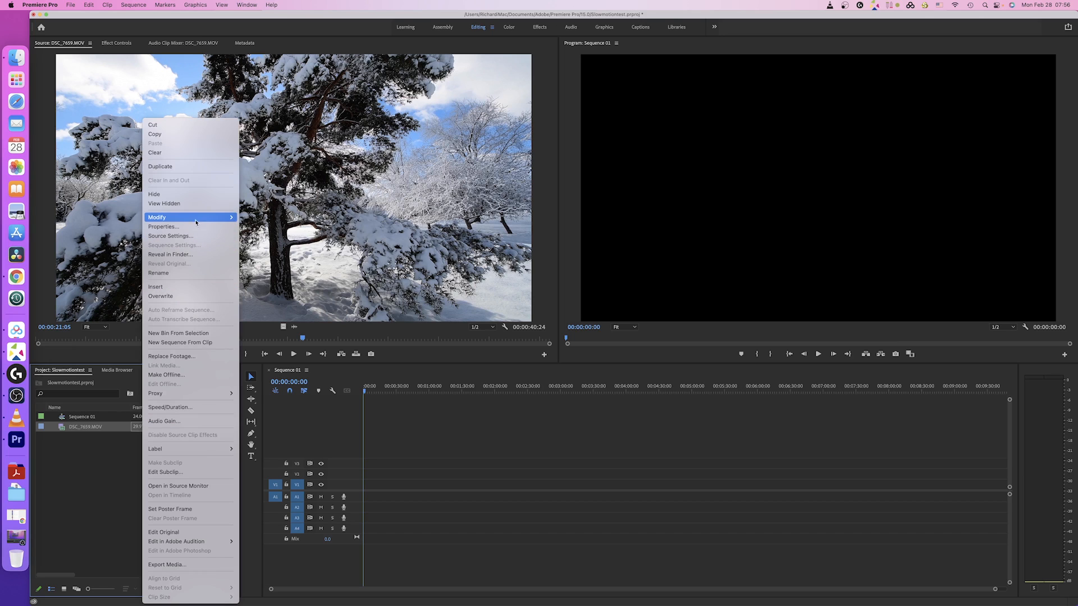
mouse_move(197, 220)
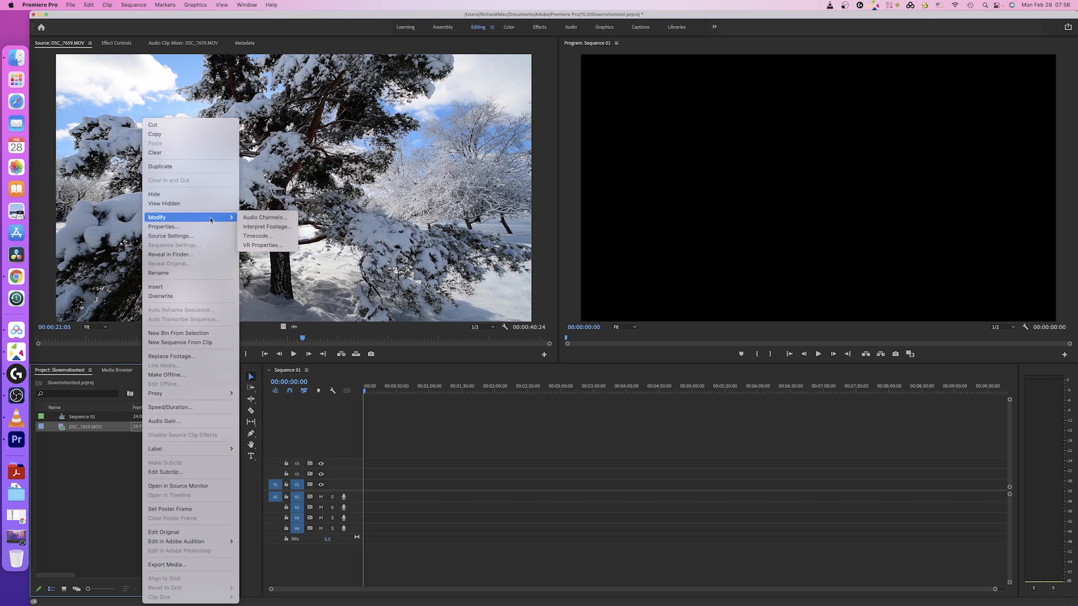
click(265, 227)
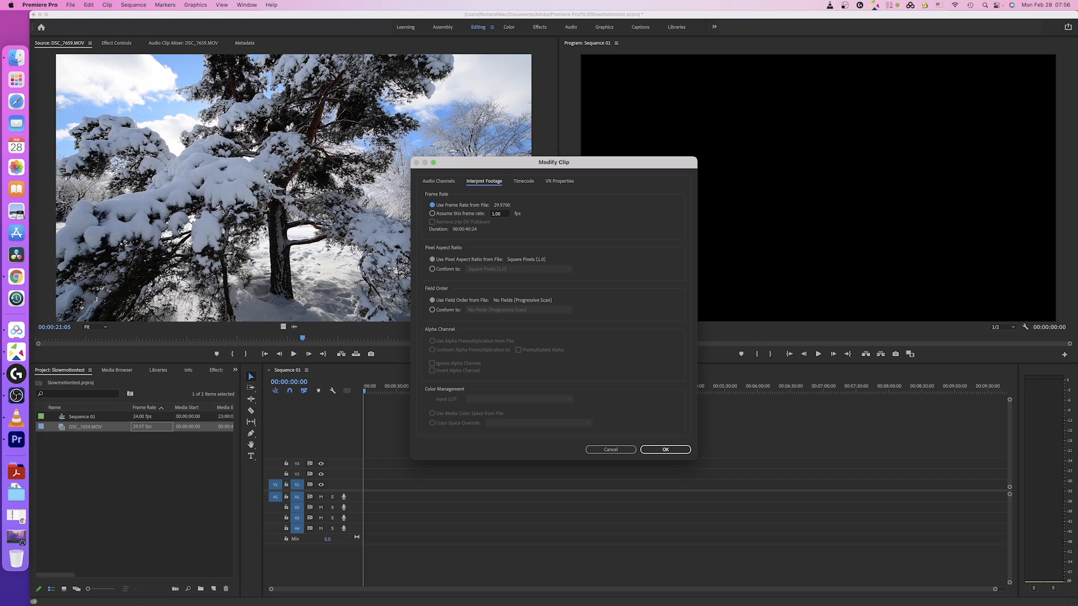
click(432, 214)
text(24)
click(672, 452)
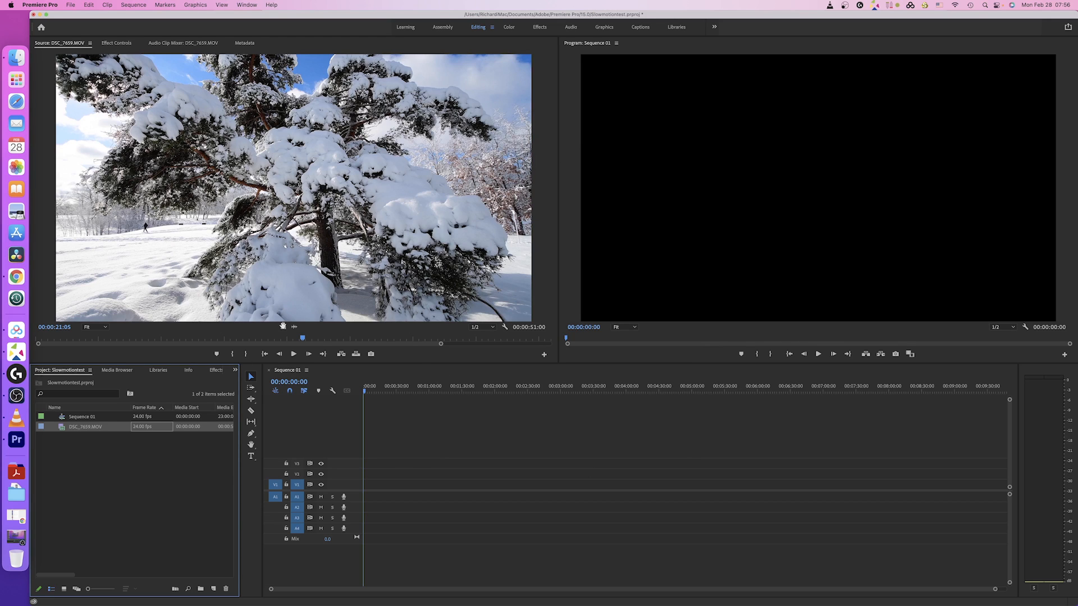
click(285, 328)
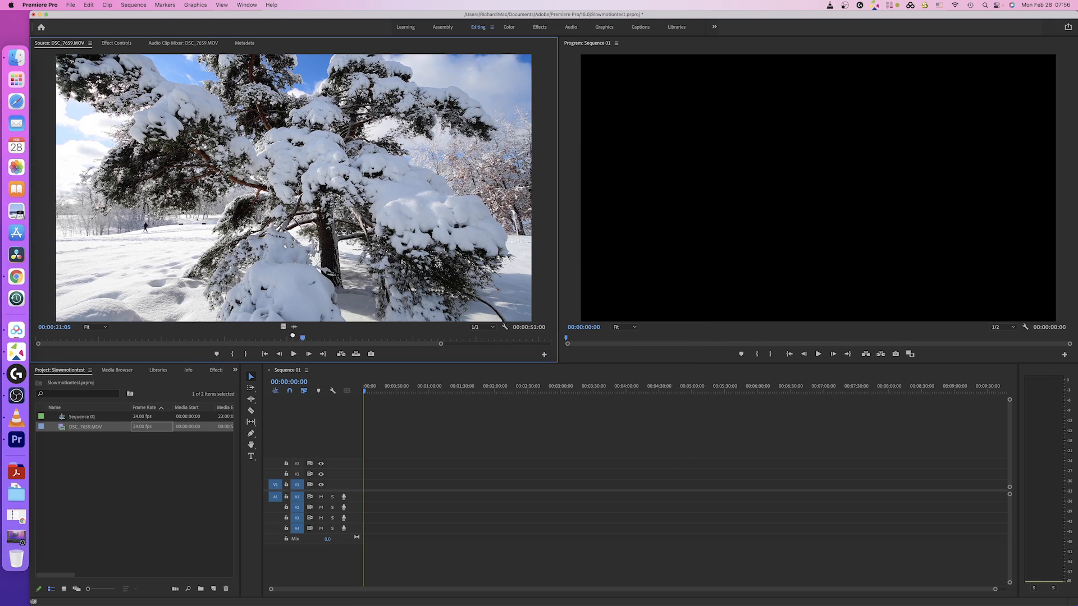
Step: Add DSC_7659.MOV to Sequence 01 keeping existing settings, zoom to fit, and play it back
drag(325, 366, 369, 489)
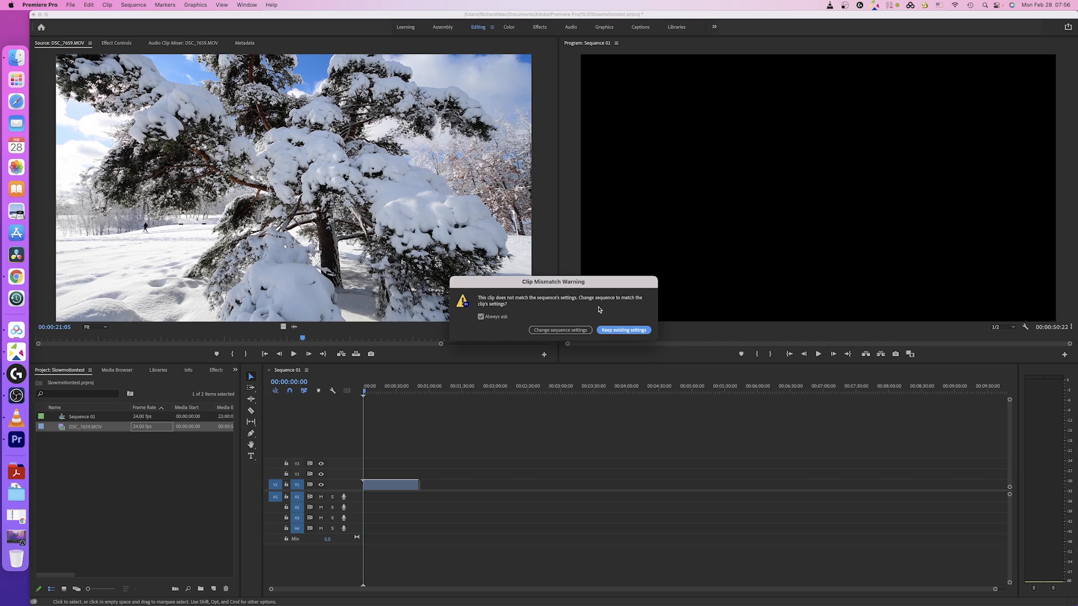
click(624, 331)
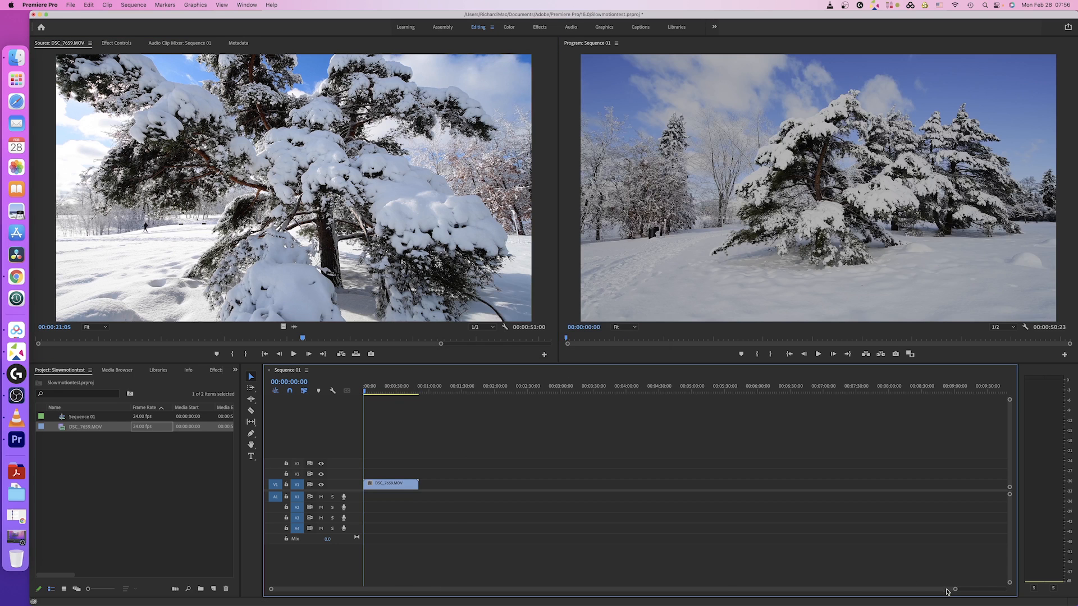
drag(955, 591, 706, 601)
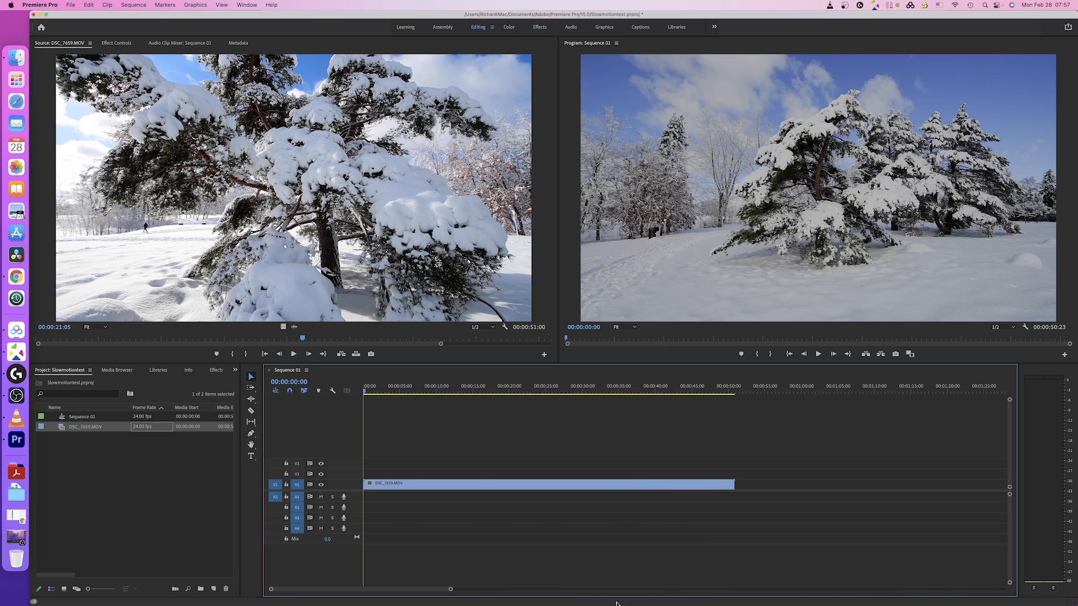
drag(451, 590, 465, 591)
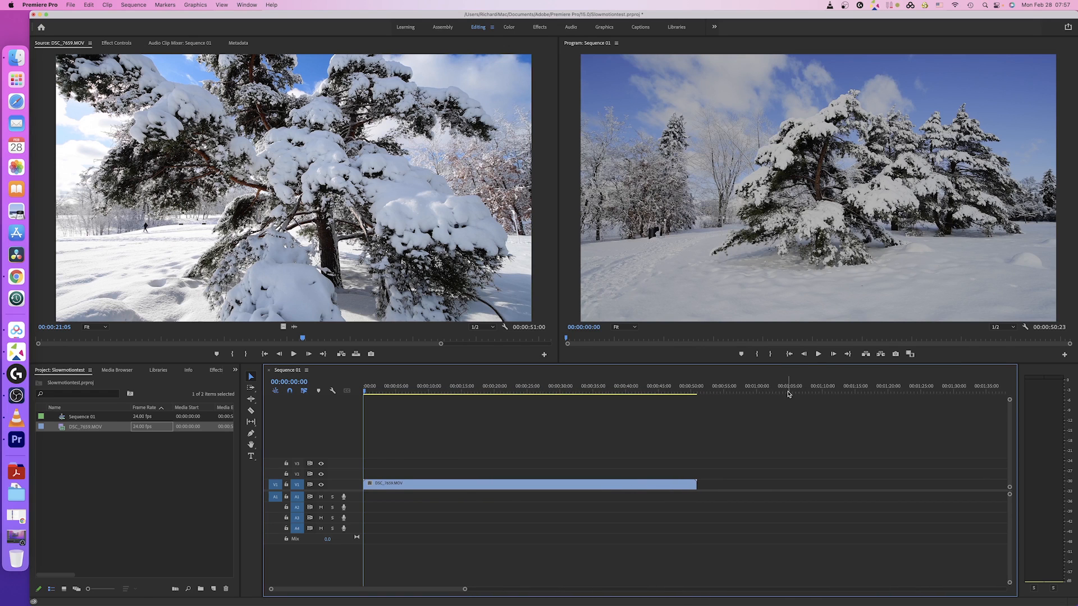
click(817, 355)
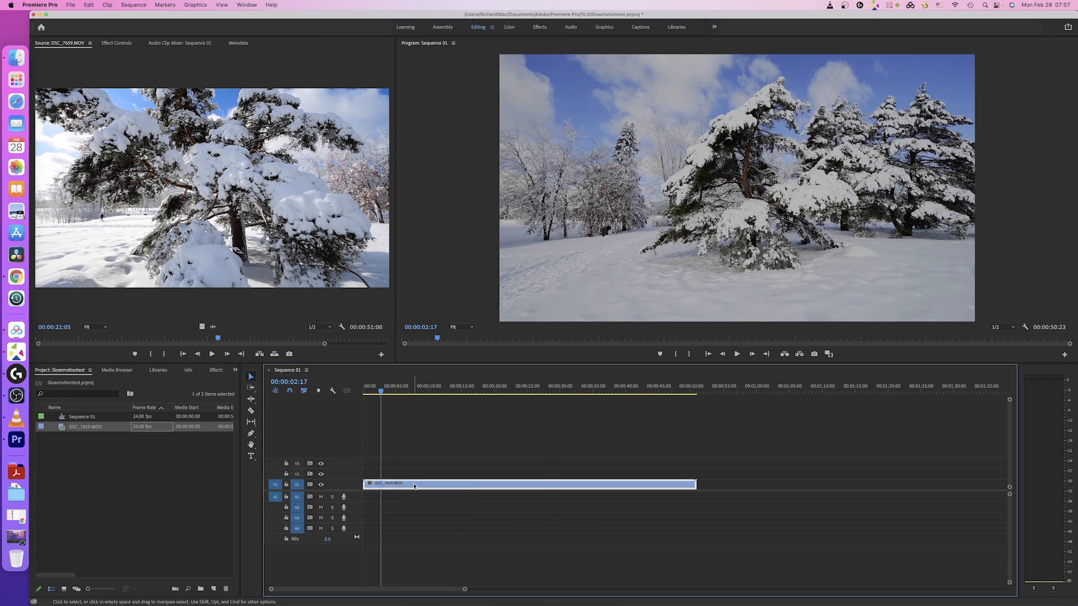
right_click(413, 484)
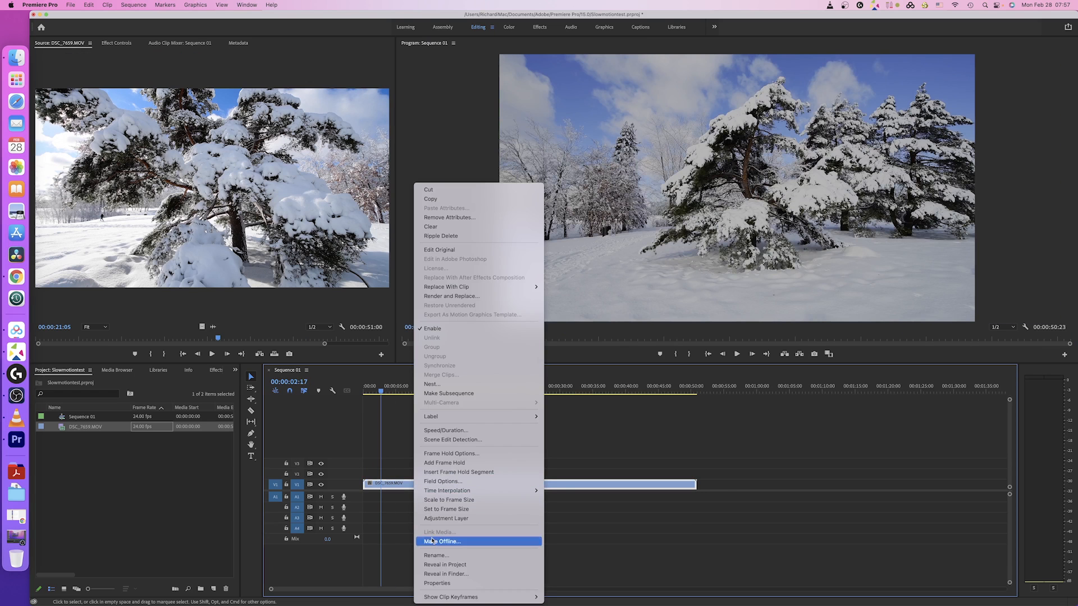
Step: Show the clip's Time Remapping speed line and make track V1 taller
mouse_move(463, 599)
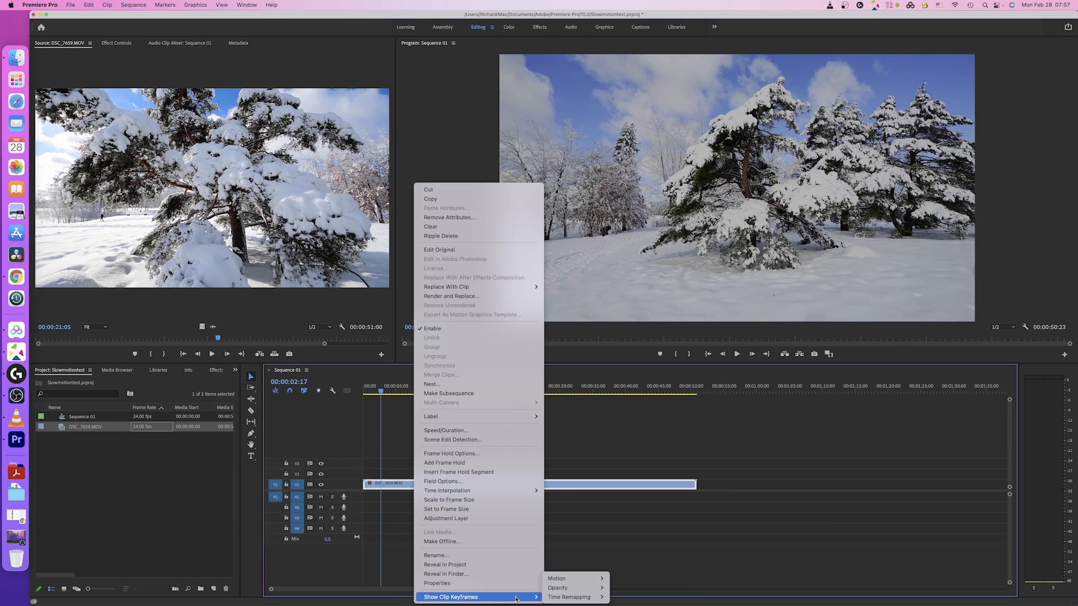
mouse_move(566, 599)
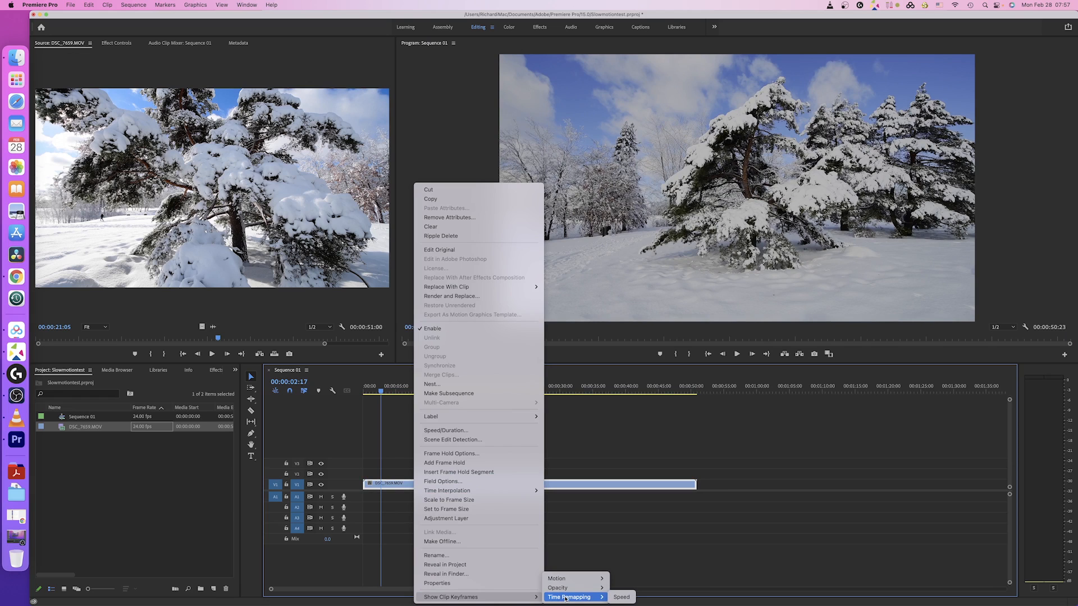
click(621, 597)
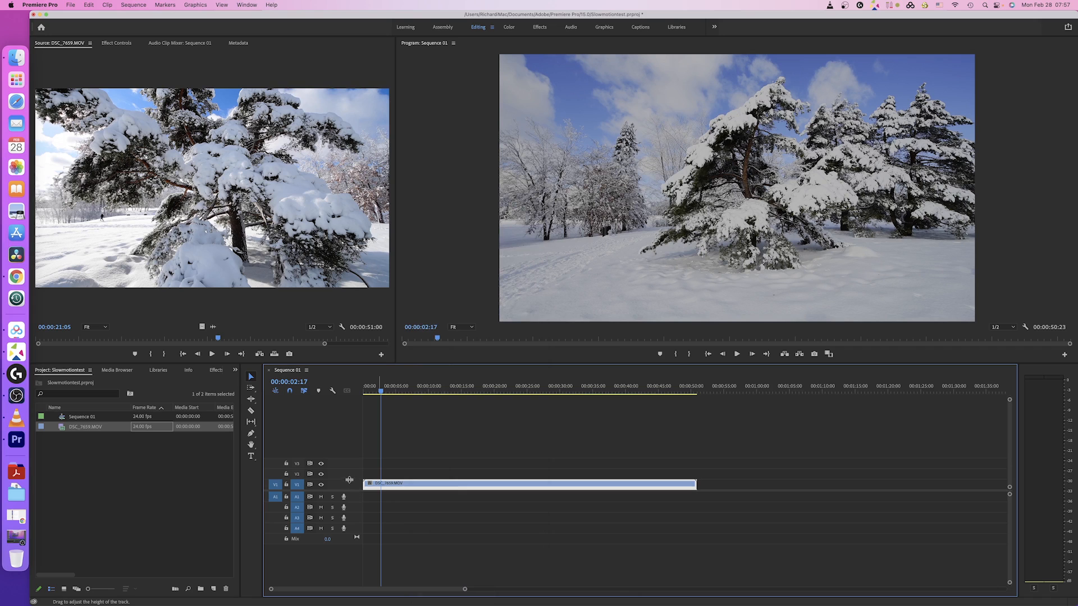
drag(349, 481, 349, 447)
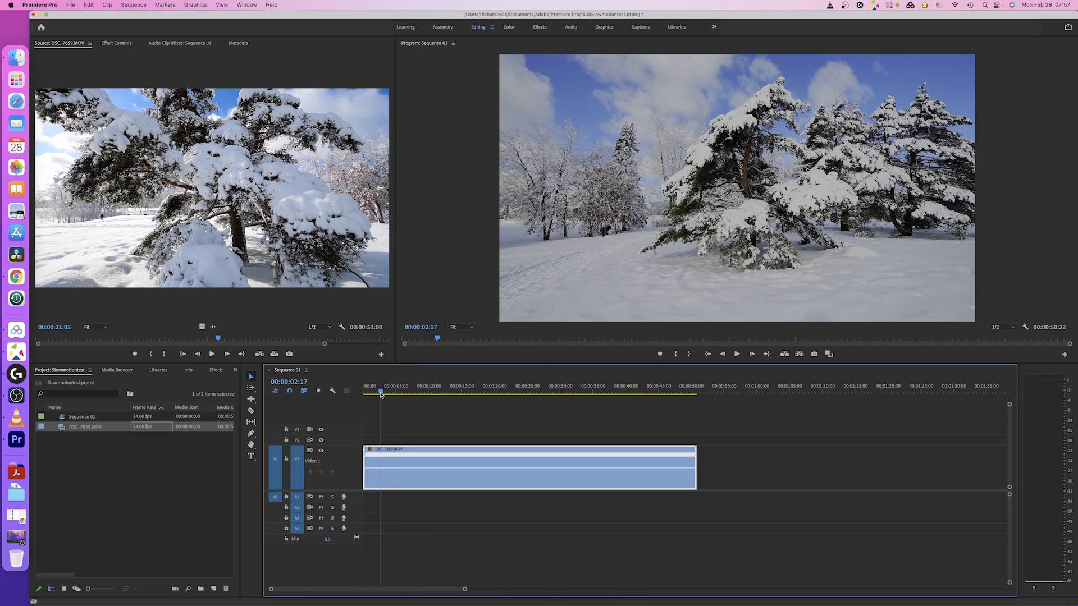
Step: Add speed keyframes at 00:00:22:05 and 00:00:45:20 on the clip
drag(381, 394, 438, 396)
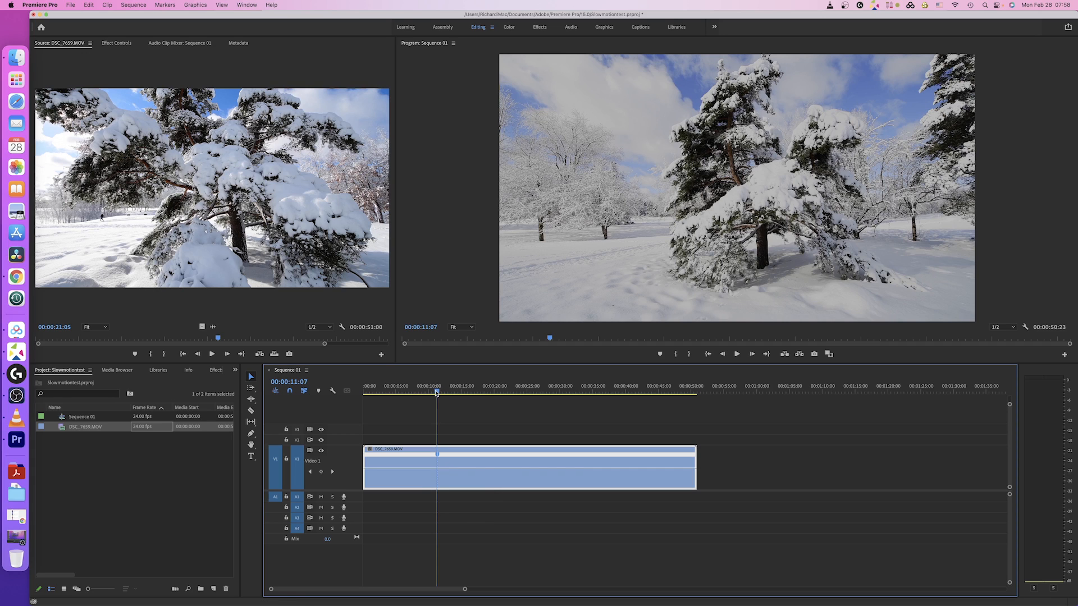
drag(436, 393, 508, 401)
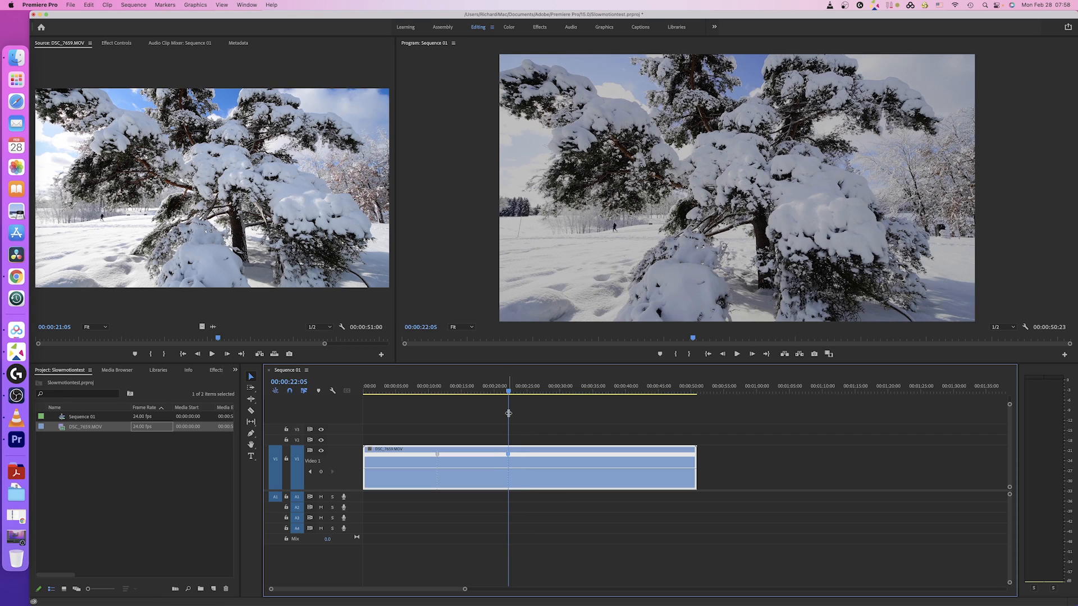
super+click(508, 453)
drag(508, 393, 663, 395)
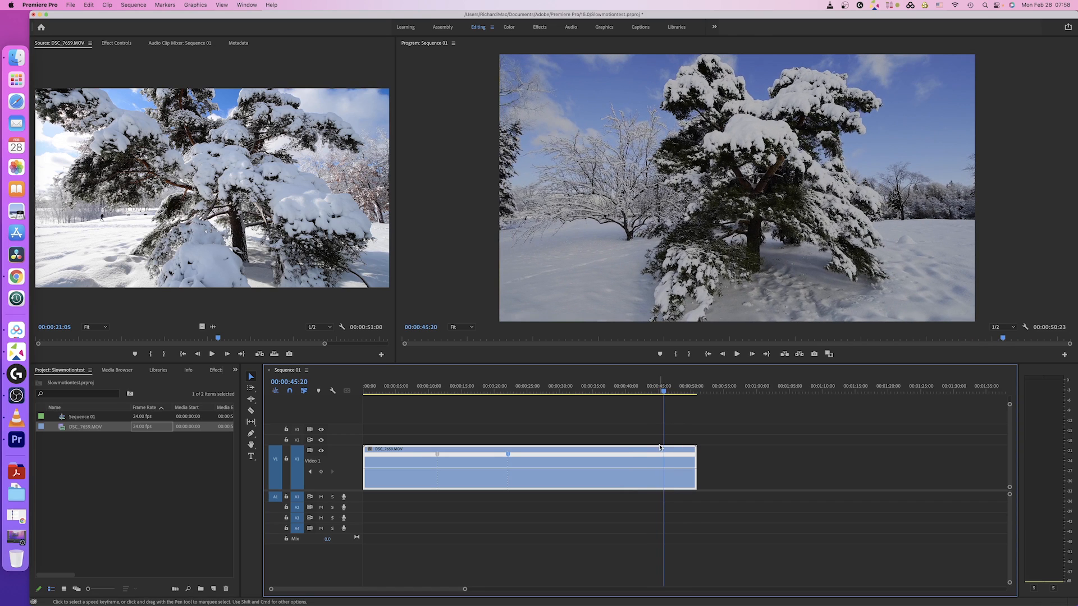
super+click(663, 471)
Step: Enlarge V1 further and try splitting a speed keyframe, then undo the split
drag(348, 445, 348, 430)
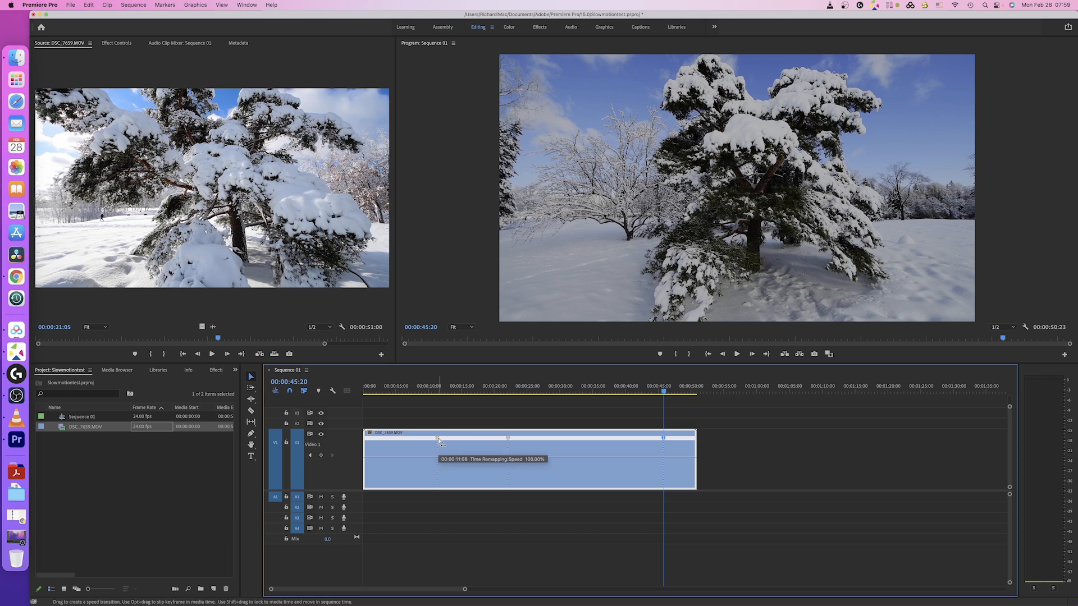
drag(439, 441, 448, 443)
drag(507, 440, 512, 441)
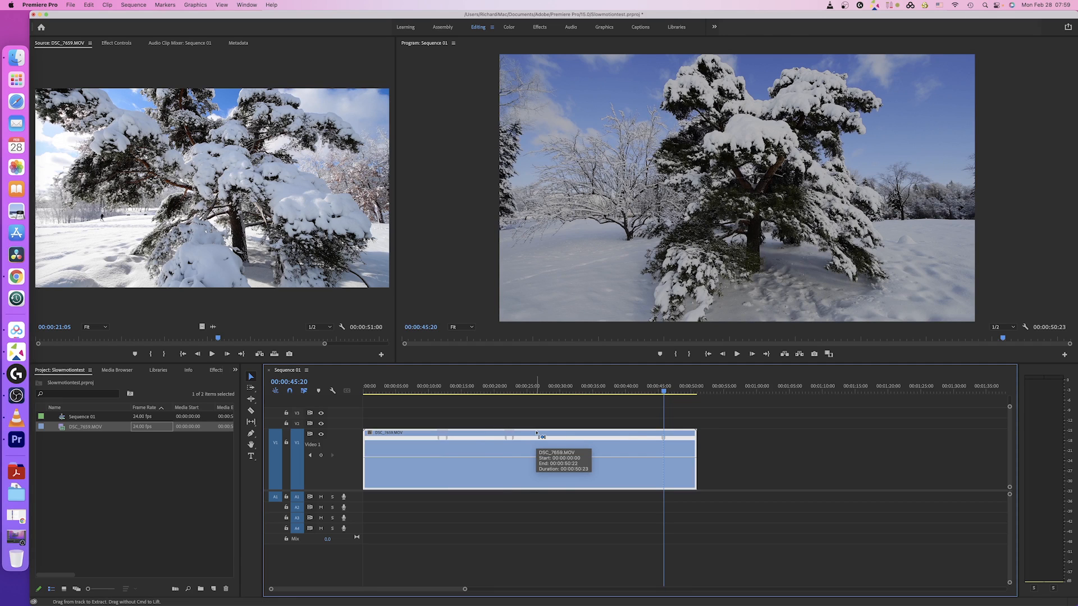
key(super+z)
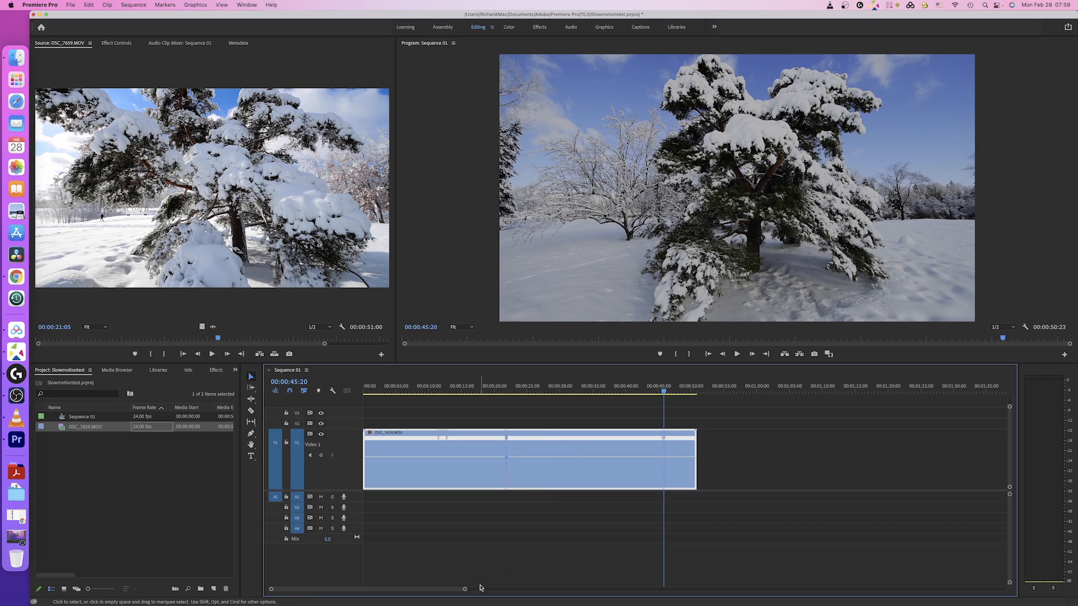
Step: Speed up the first section, slow the next to 66%, and raise the one after 00:00:20 to 216%
drag(465, 589, 356, 593)
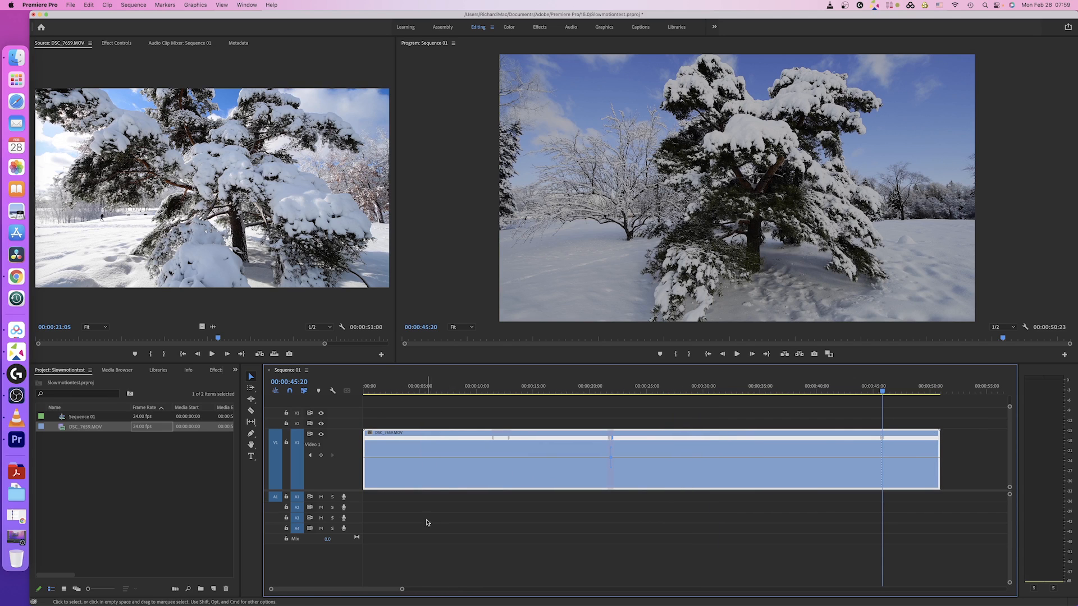
click(415, 457)
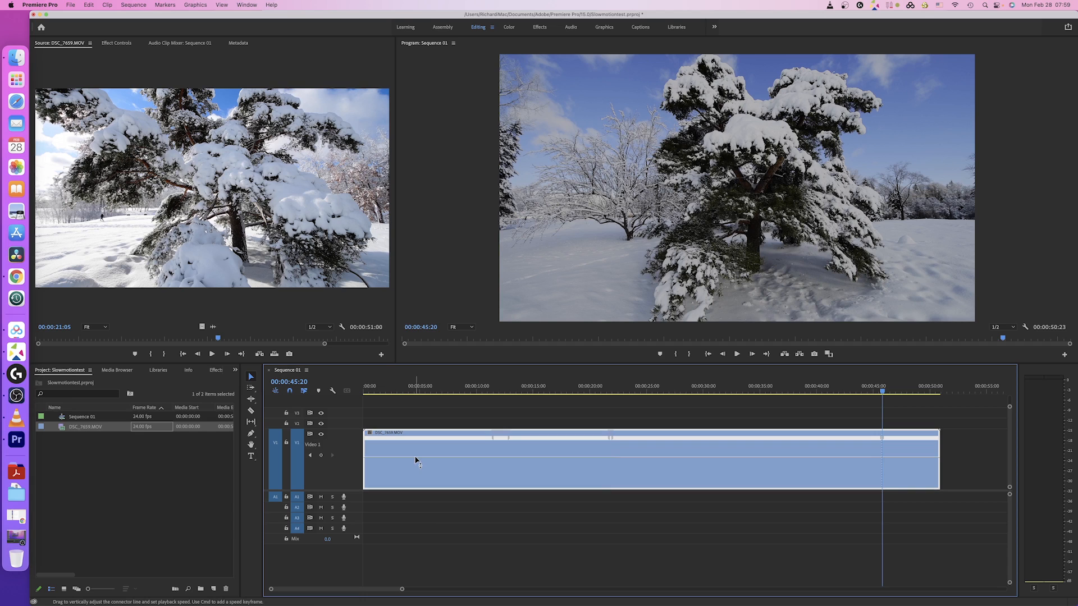
drag(415, 459, 416, 426)
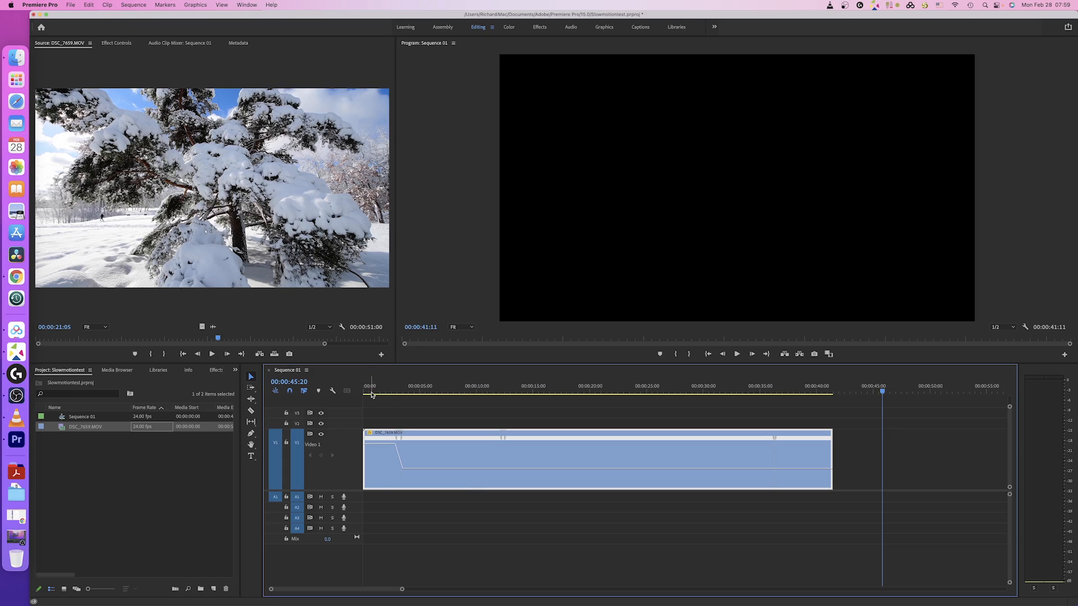
drag(370, 393, 419, 393)
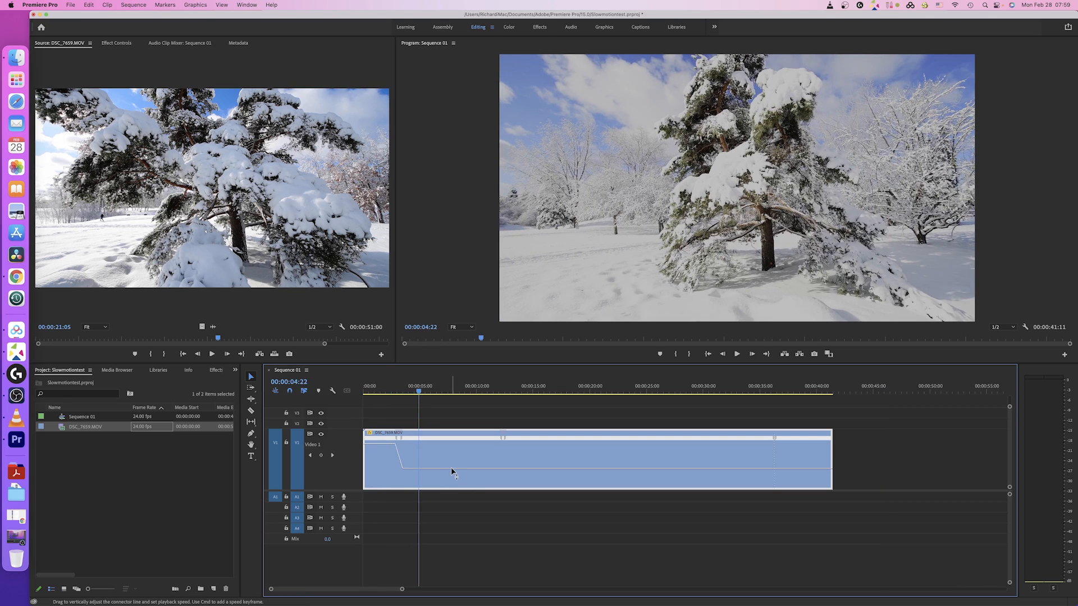
drag(451, 468, 451, 470)
drag(451, 471, 451, 472)
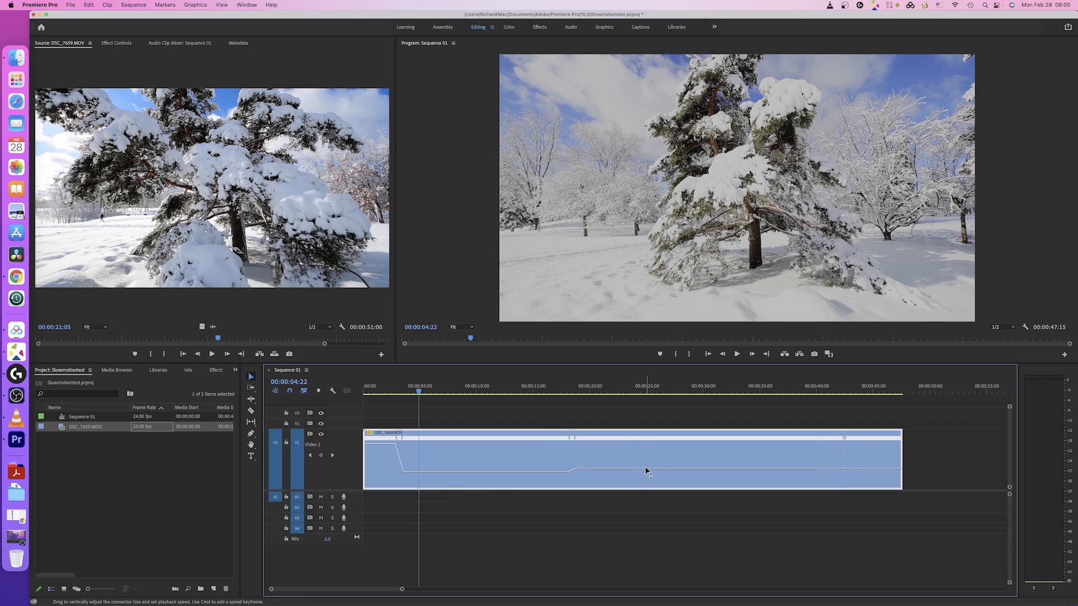
drag(646, 469, 647, 444)
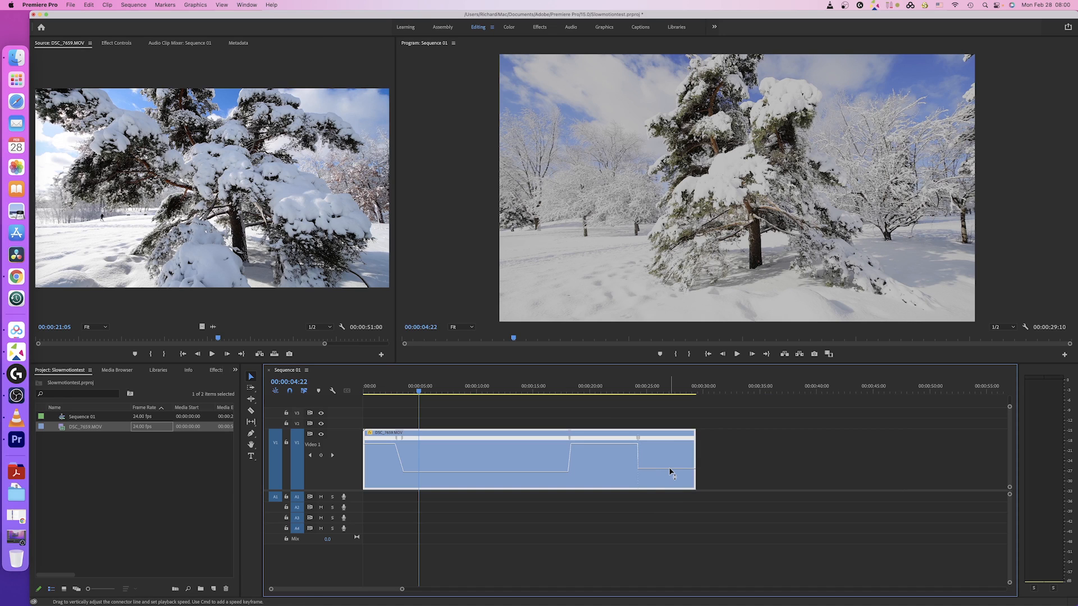
Step: Fine-tune the final section's speed and try easing a speed change, undoing the accidental shift
drag(670, 468, 671, 469)
drag(671, 469, 671, 469)
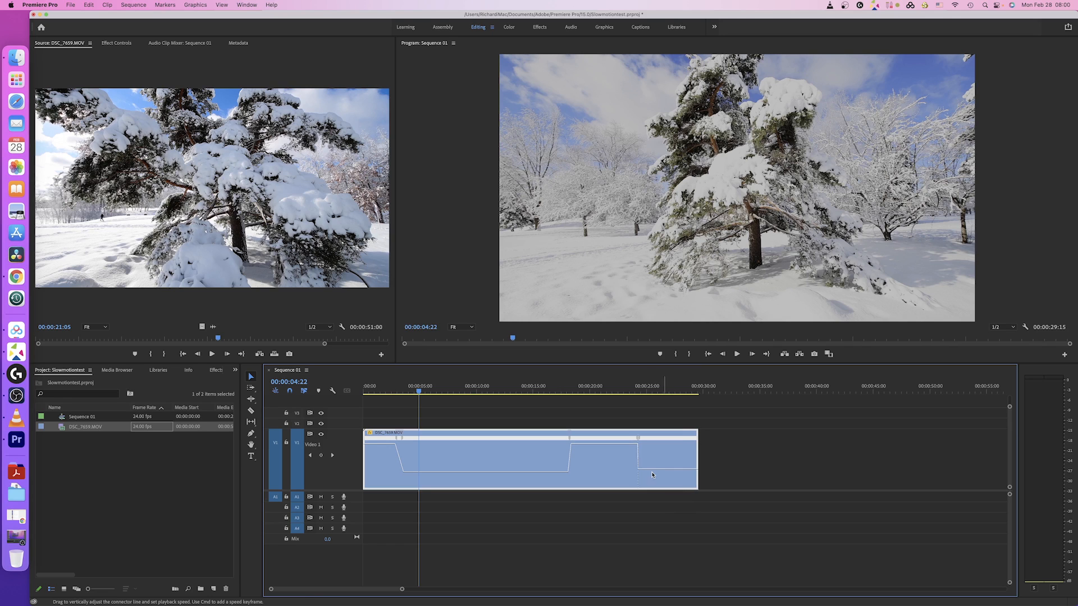
click(401, 437)
click(571, 449)
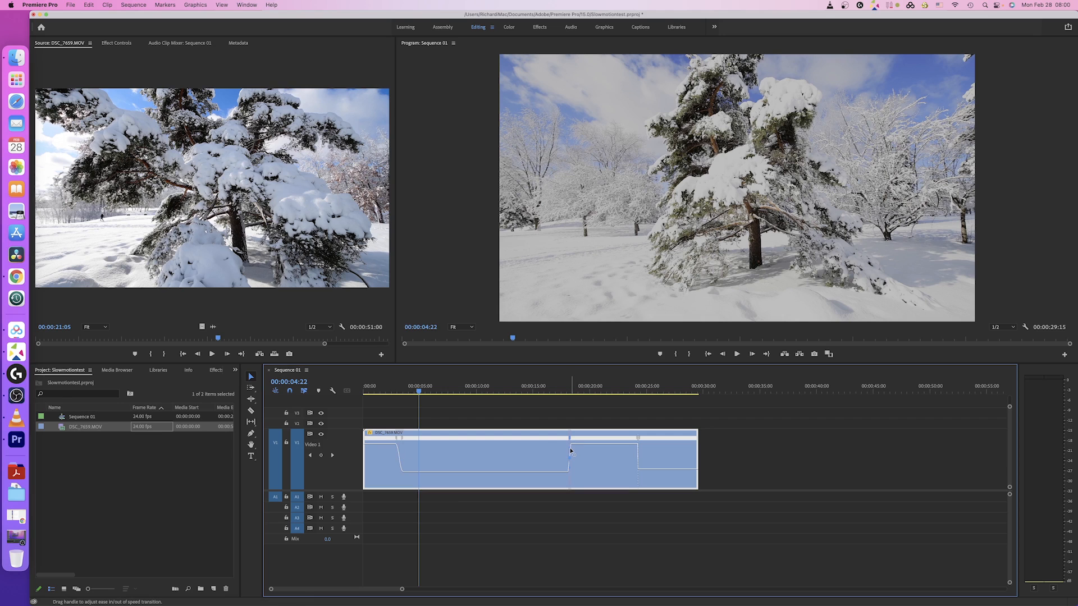
mouse_move(586, 449)
mouse_down()
mouse_move(603, 460)
mouse_move(588, 459)
mouse_up()
key(super+z)
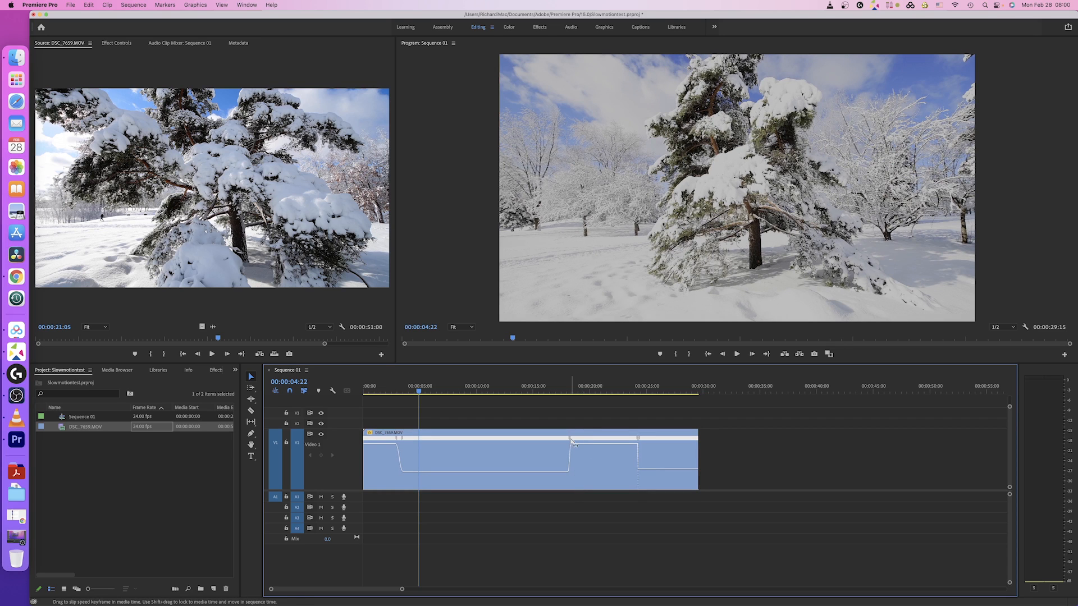
Step: Split the speed keyframes into gradual ramps, bringing the sequence to 00:00:30:07
click(571, 440)
click(639, 440)
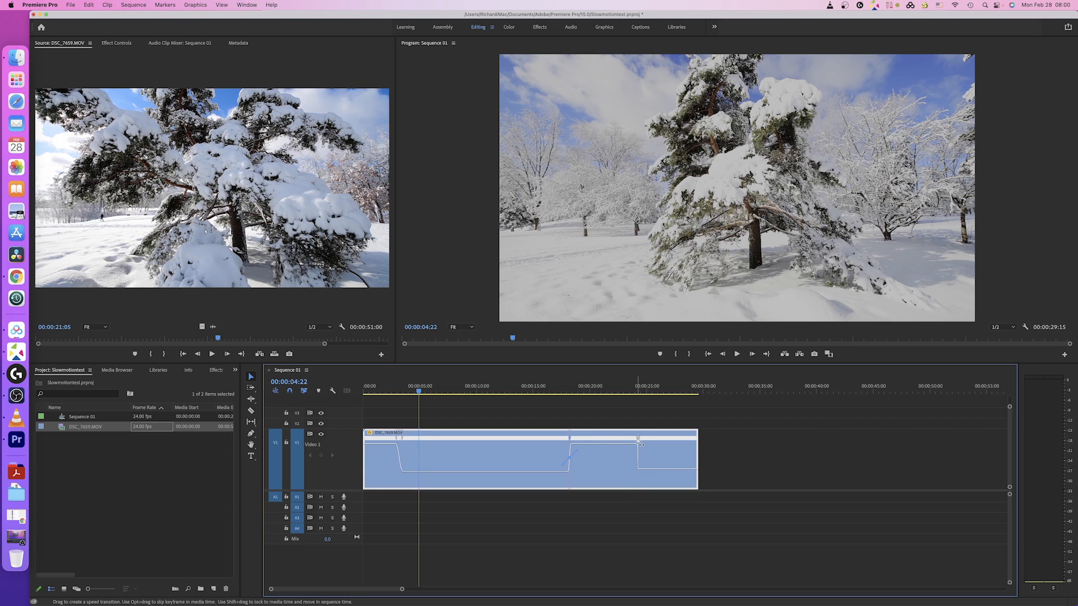
drag(639, 442, 634, 442)
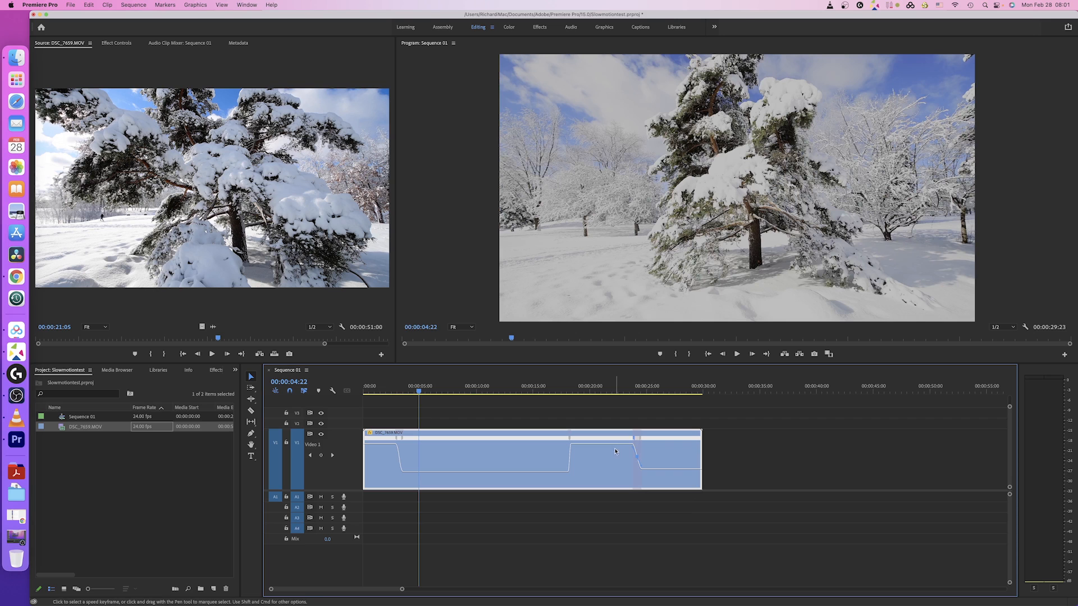
drag(635, 444, 633, 441)
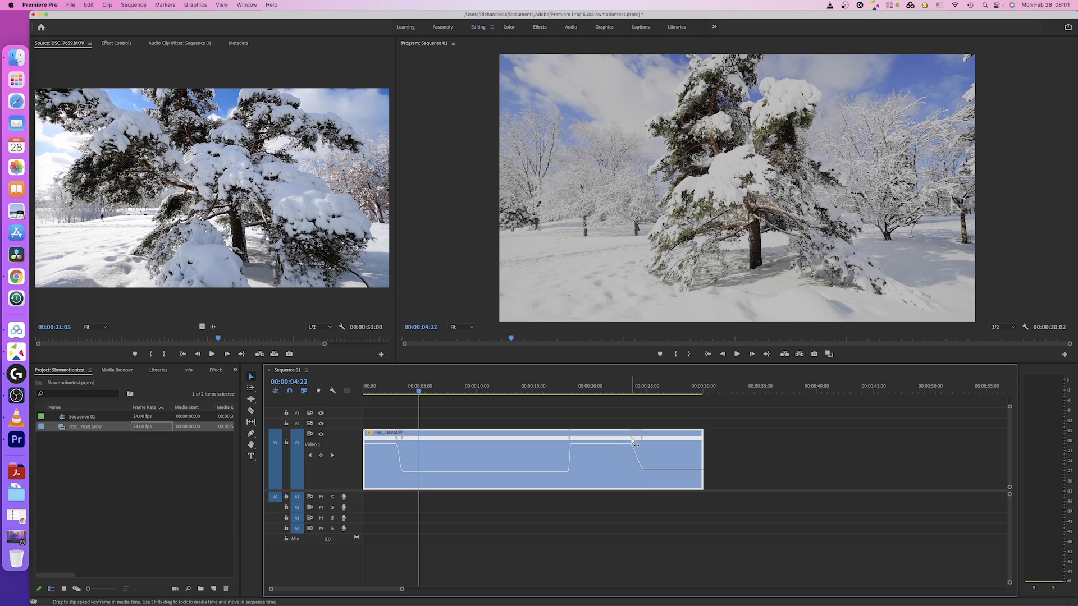
click(572, 441)
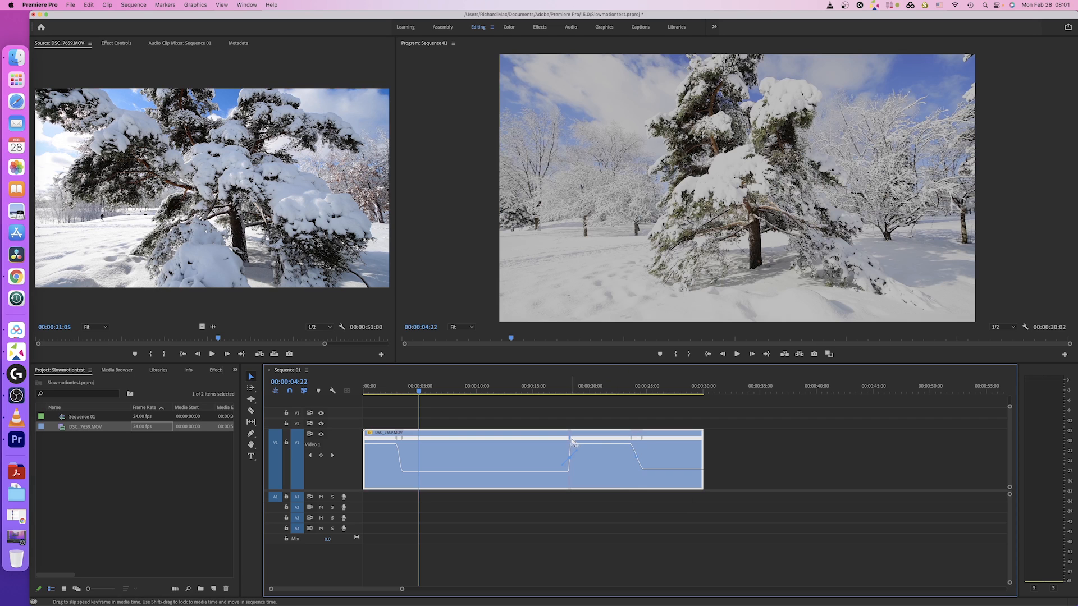
drag(573, 443, 582, 443)
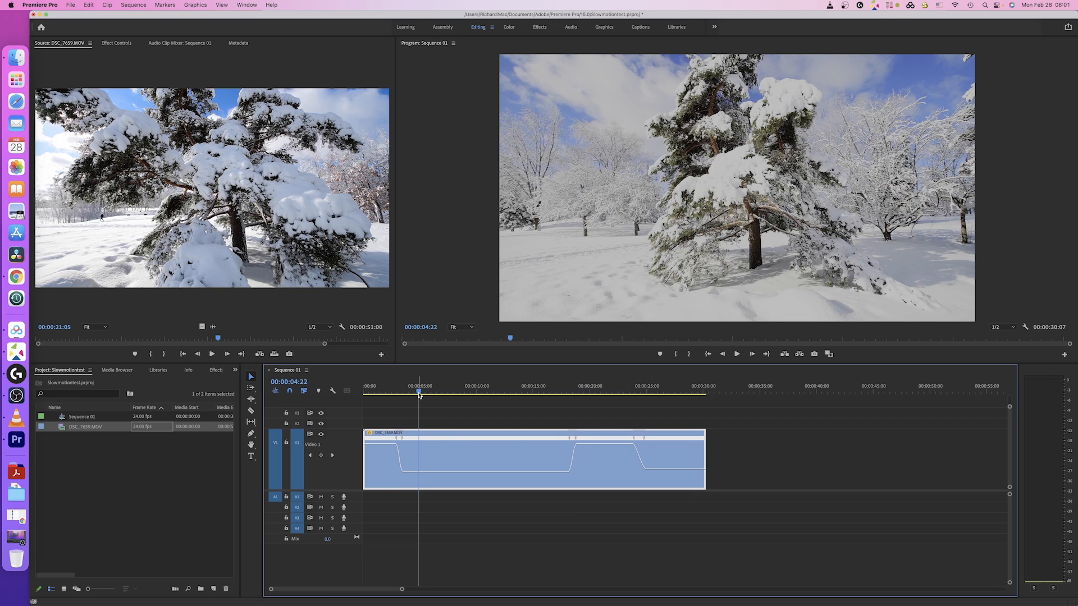
drag(419, 392, 361, 398)
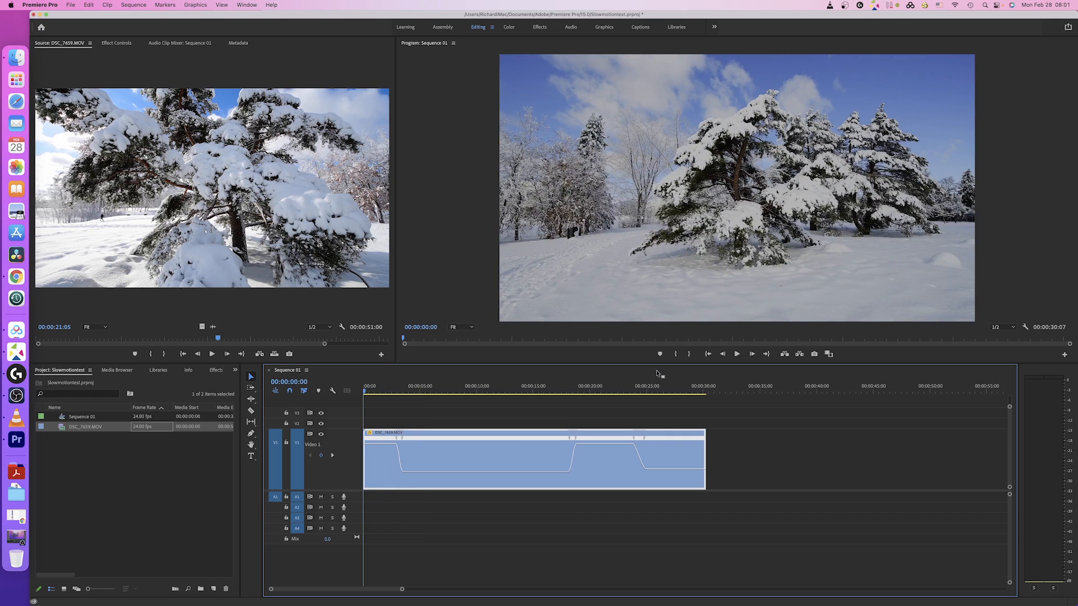
click(736, 355)
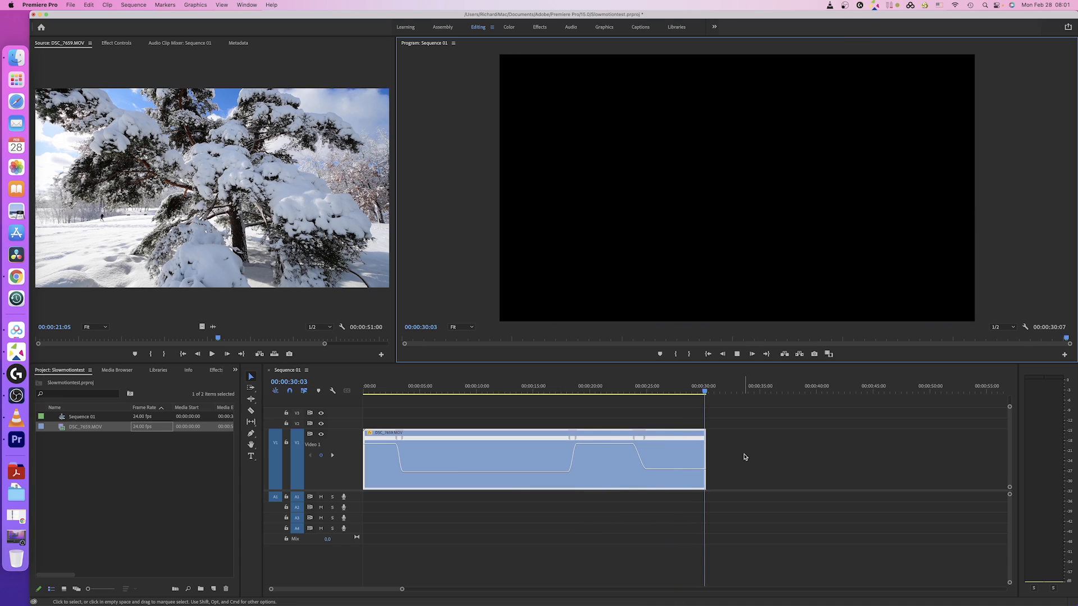
drag(710, 394, 371, 414)
Step: Set the clip to Optical Flow interpolation, render previews, and switch to the Color workspace
right_click(450, 448)
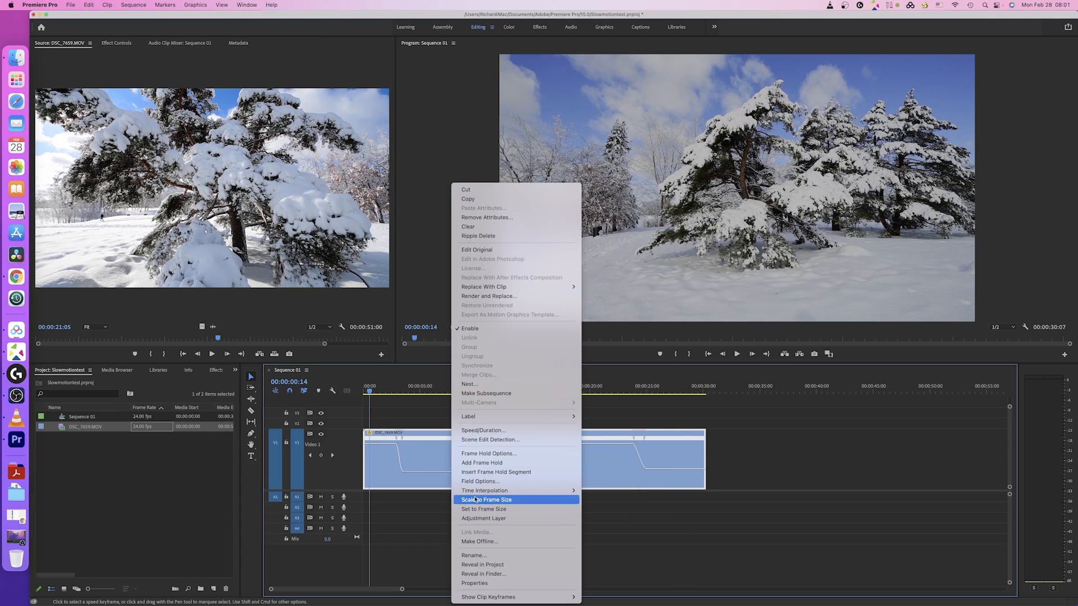
mouse_move(485, 492)
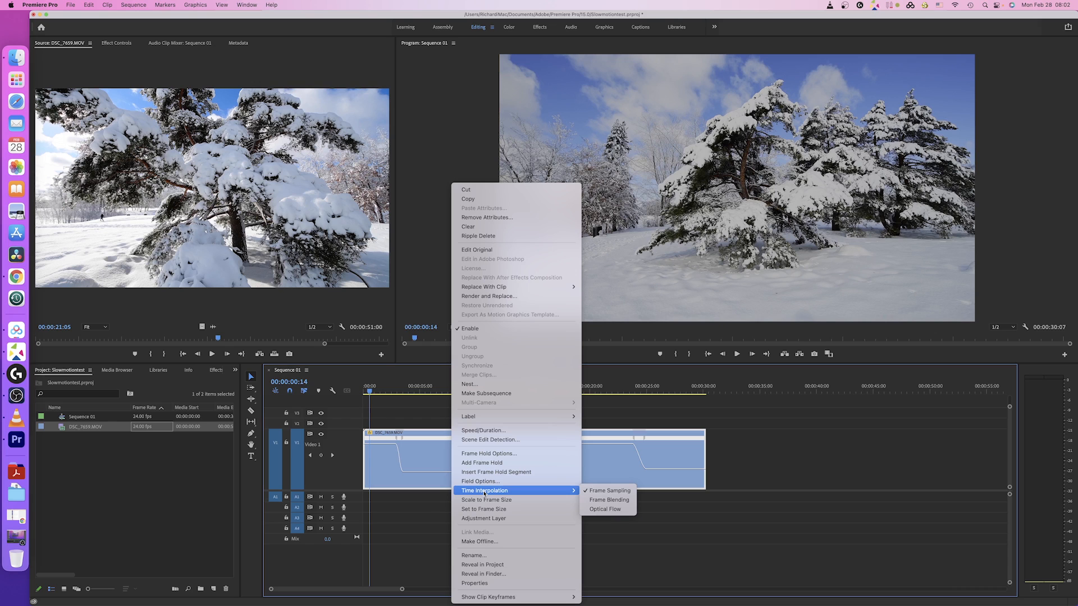
click(604, 509)
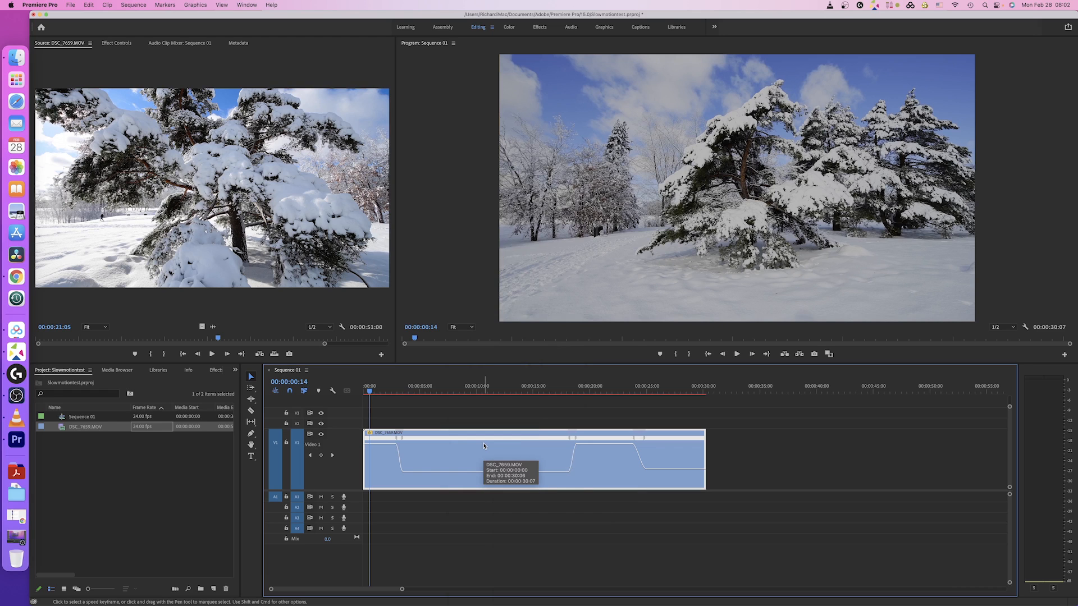
key(Return)
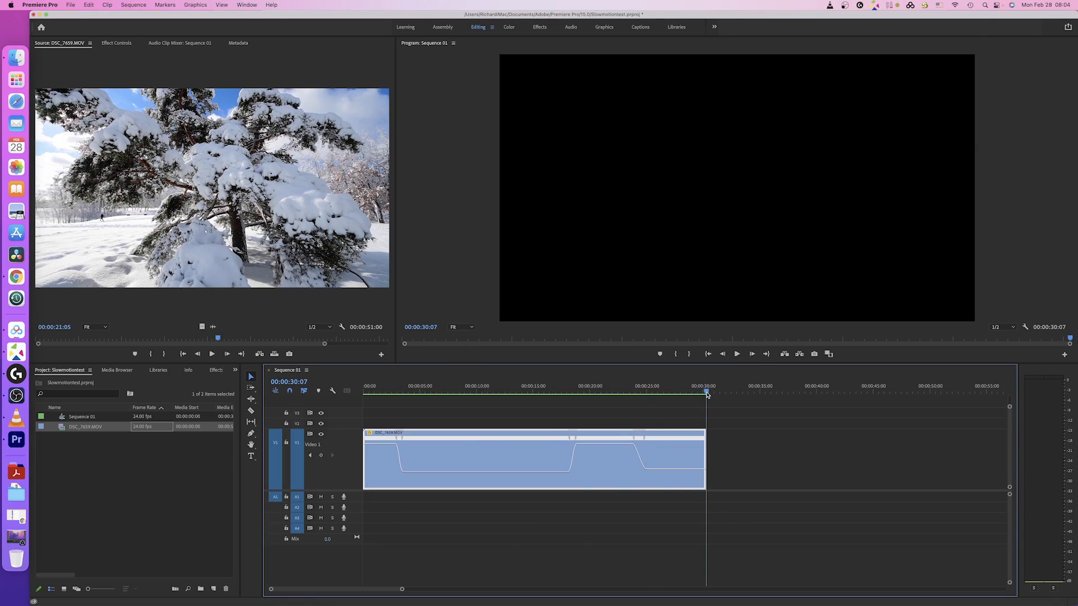
drag(706, 395, 446, 394)
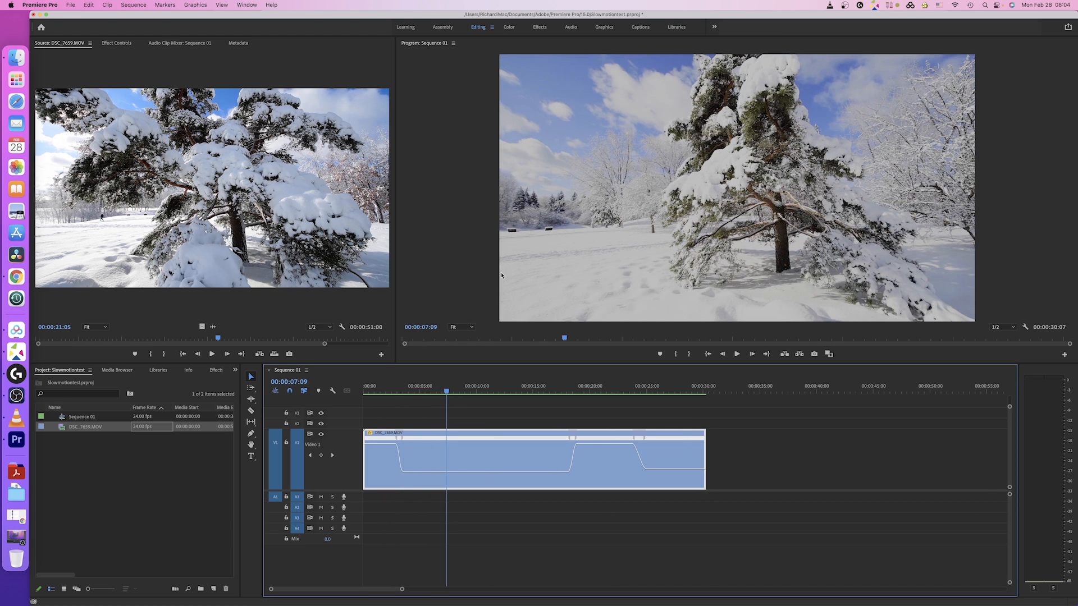
click(511, 29)
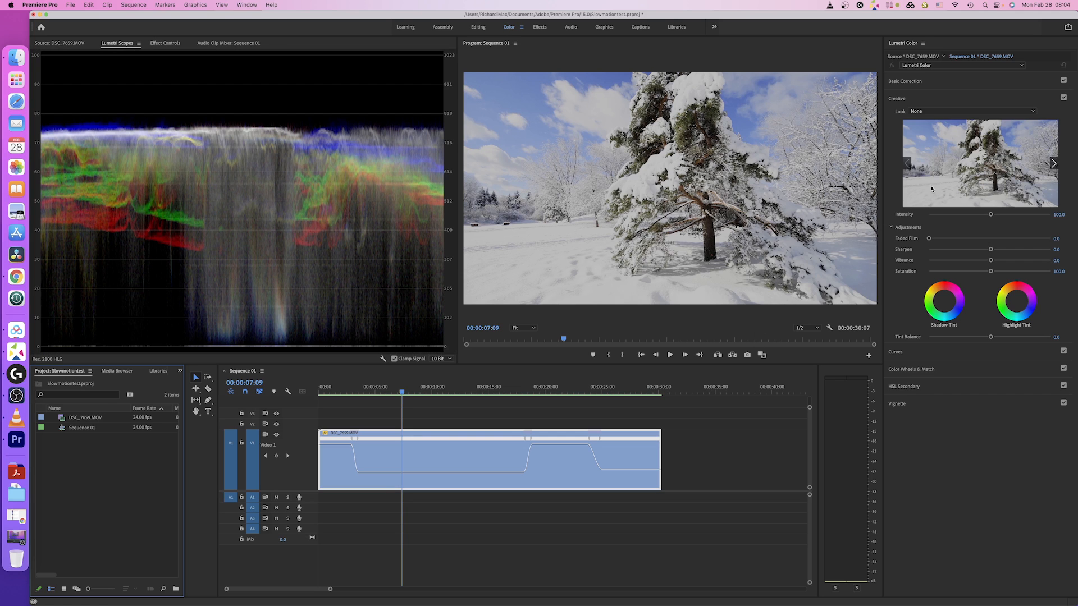
Step: White-balance the clip from a neutral snow area to Temperature 9.7 and Tint -2.5, then check a later frame
click(898, 83)
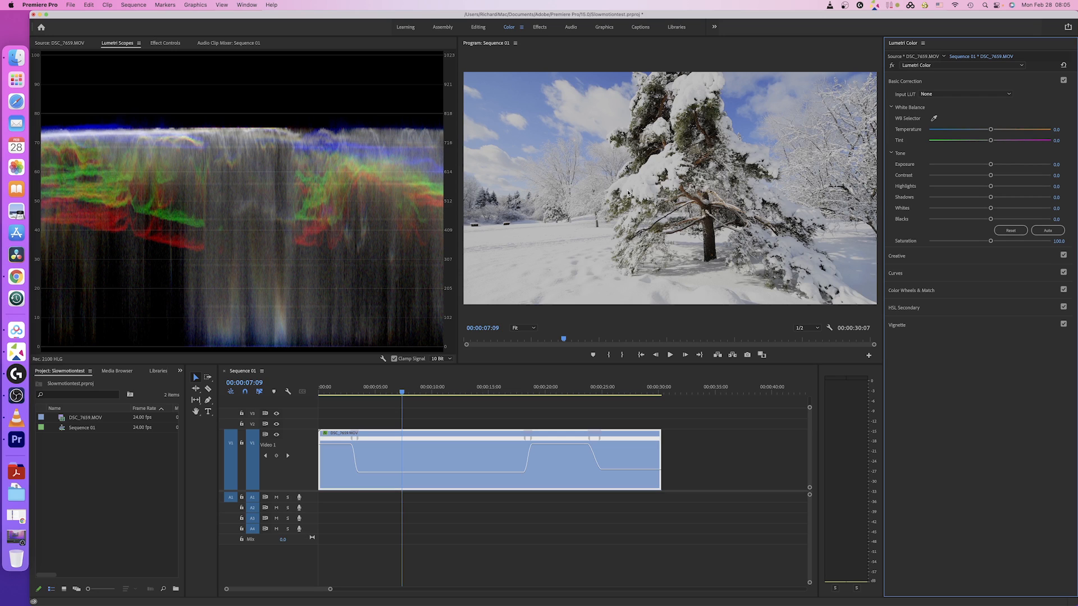
click(934, 119)
click(788, 257)
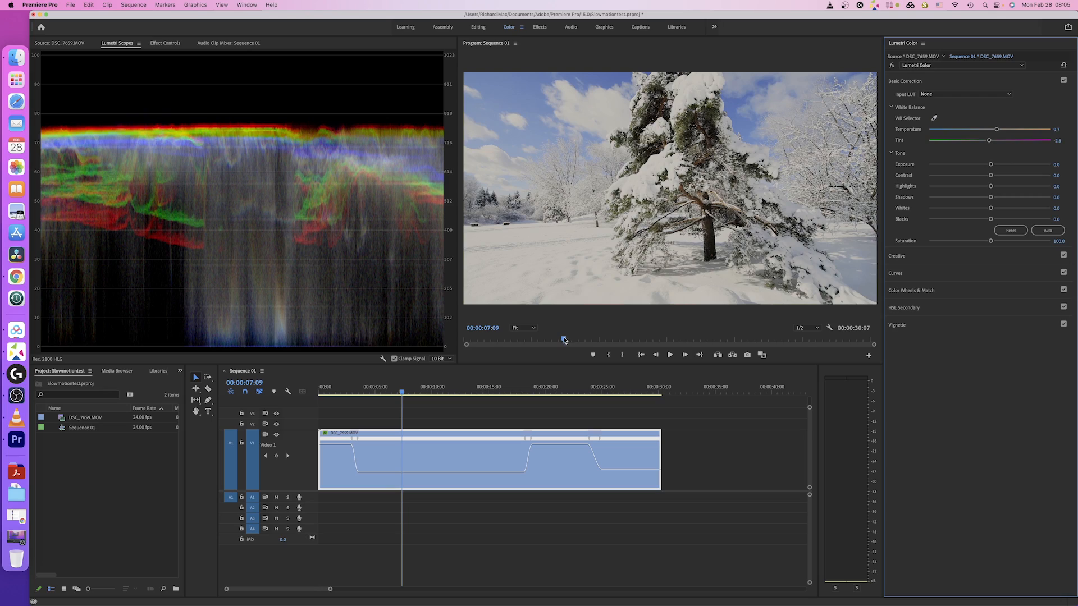
drag(563, 339, 759, 341)
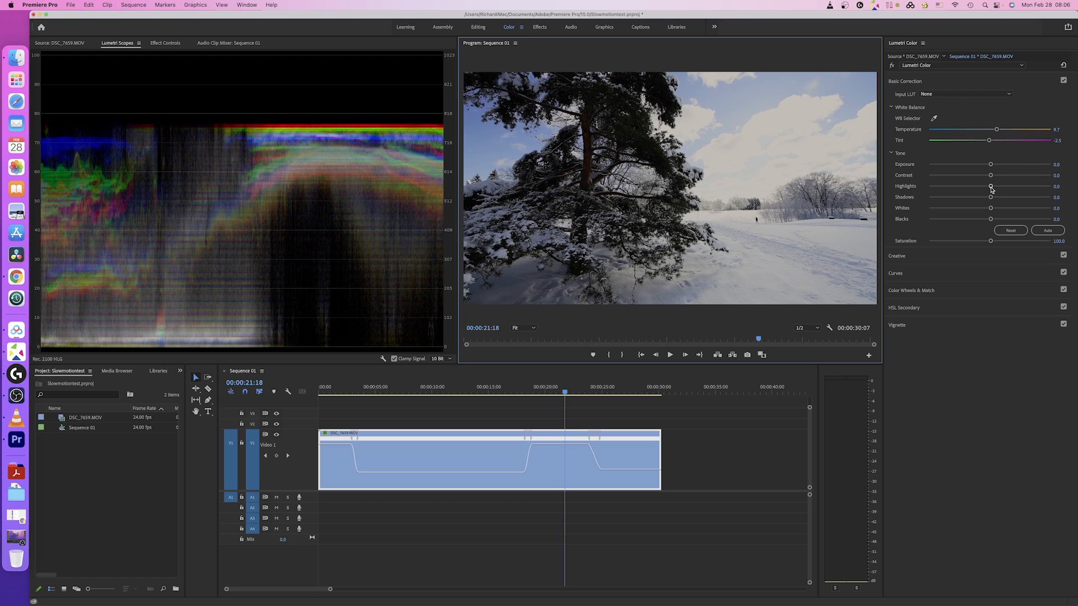
Step: Pull down the snow Highlights and lift Shadows to 20.0, previewing later and earlier frames
drag(990, 187, 982, 186)
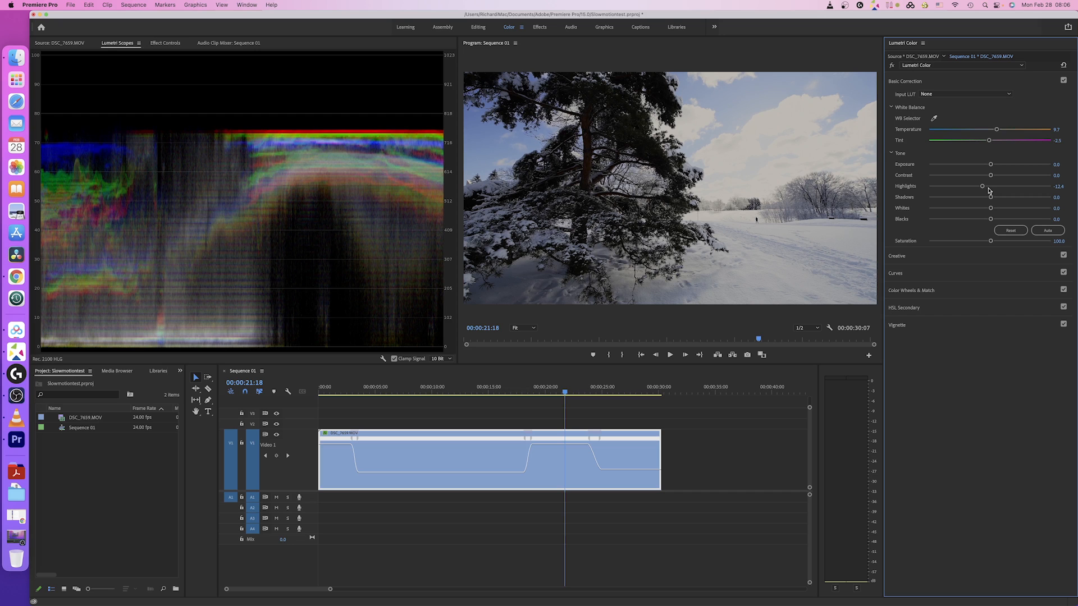
drag(991, 198, 989, 220)
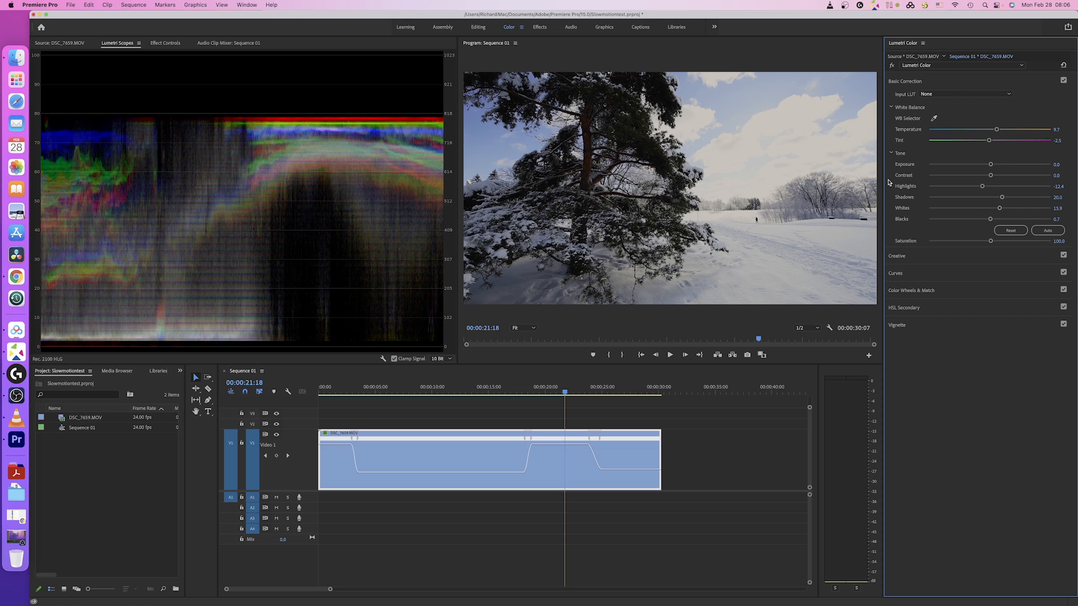
drag(758, 338, 838, 340)
drag(828, 345, 497, 344)
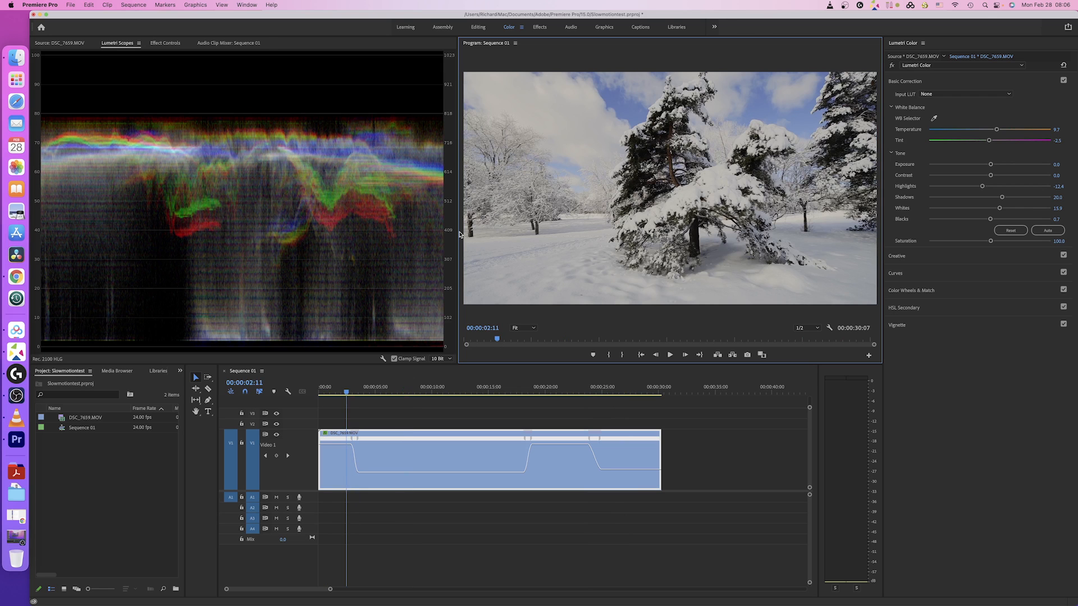
Step: Enlarge the Program monitor, darken Highlights to -37.2, reset Blacks to 0.0, and review the graded frames
drag(459, 235, 287, 211)
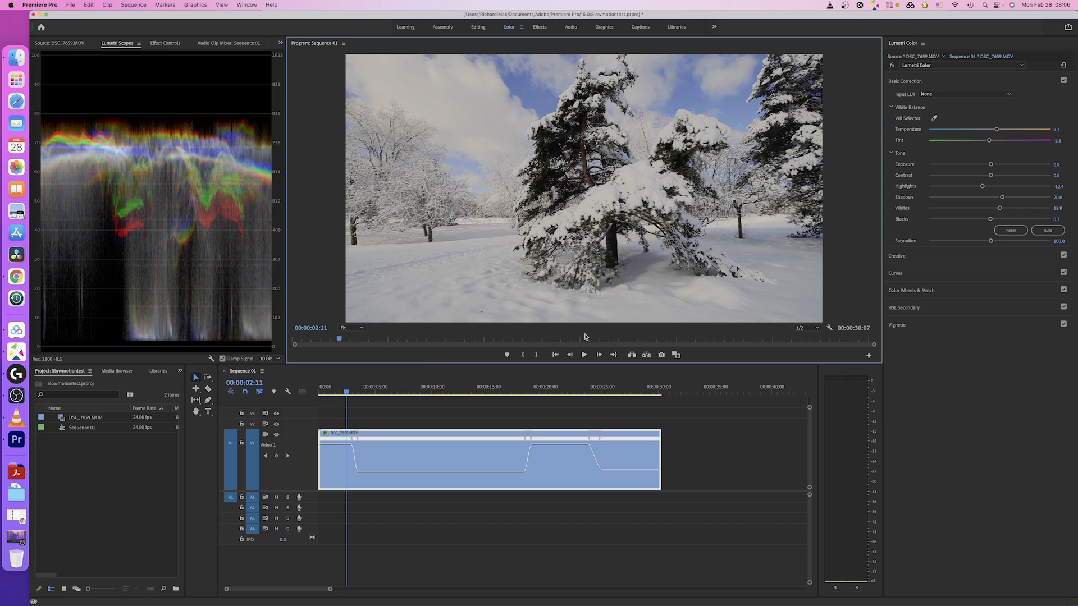
mouse_move(384, 341)
mouse_down()
mouse_move(304, 342)
mouse_move(396, 345)
mouse_up()
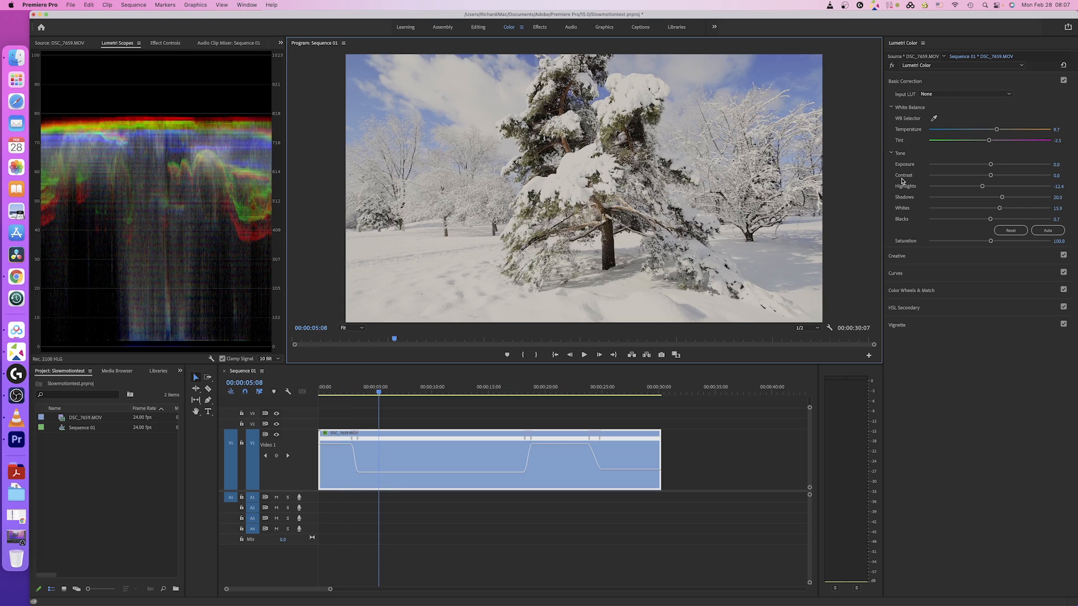
click(982, 187)
mouse_move(982, 187)
mouse_down()
mouse_move(966, 190)
mouse_move(990, 166)
mouse_up()
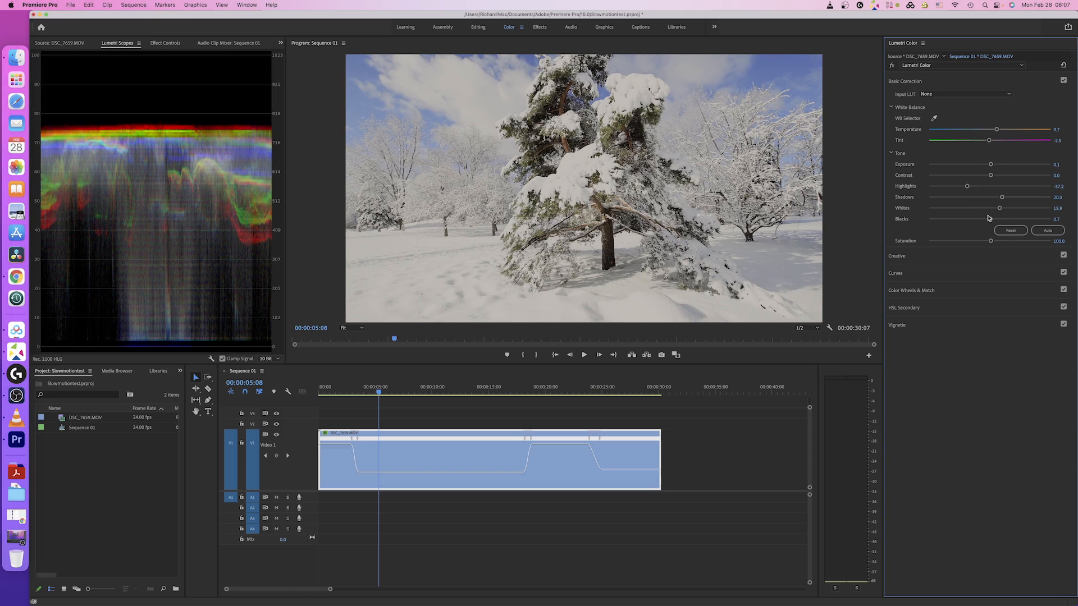
double_click(990, 219)
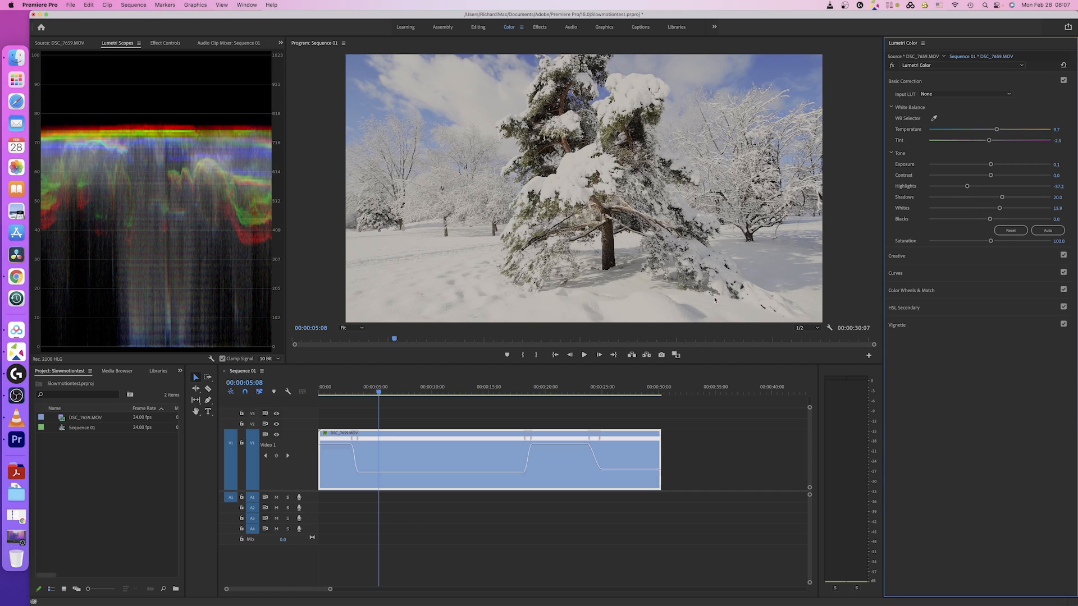
drag(395, 339, 594, 343)
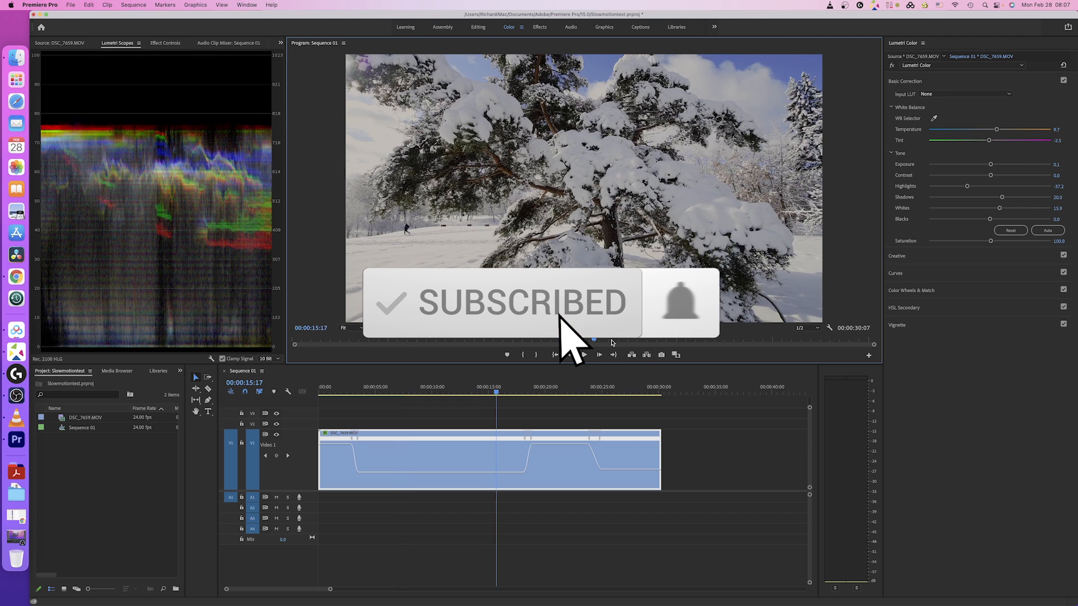
click(813, 343)
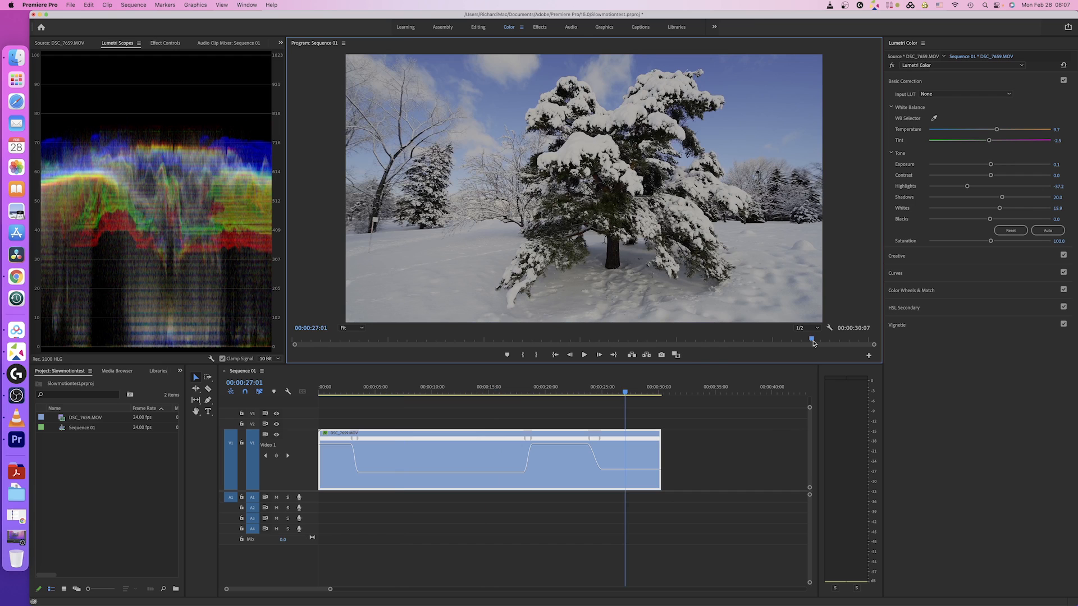
drag(814, 343, 312, 342)
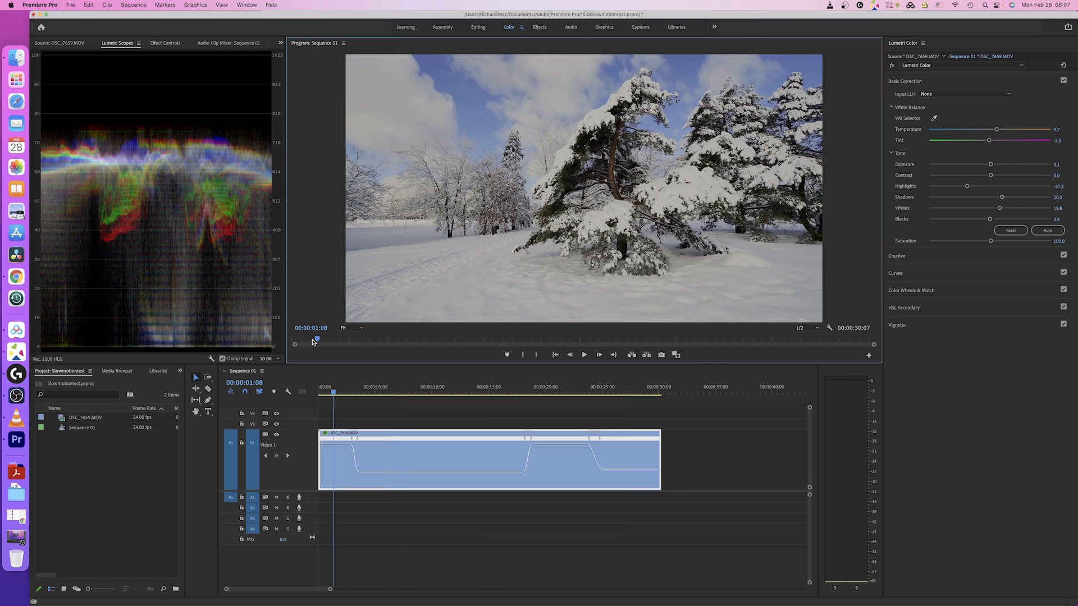
click(324, 393)
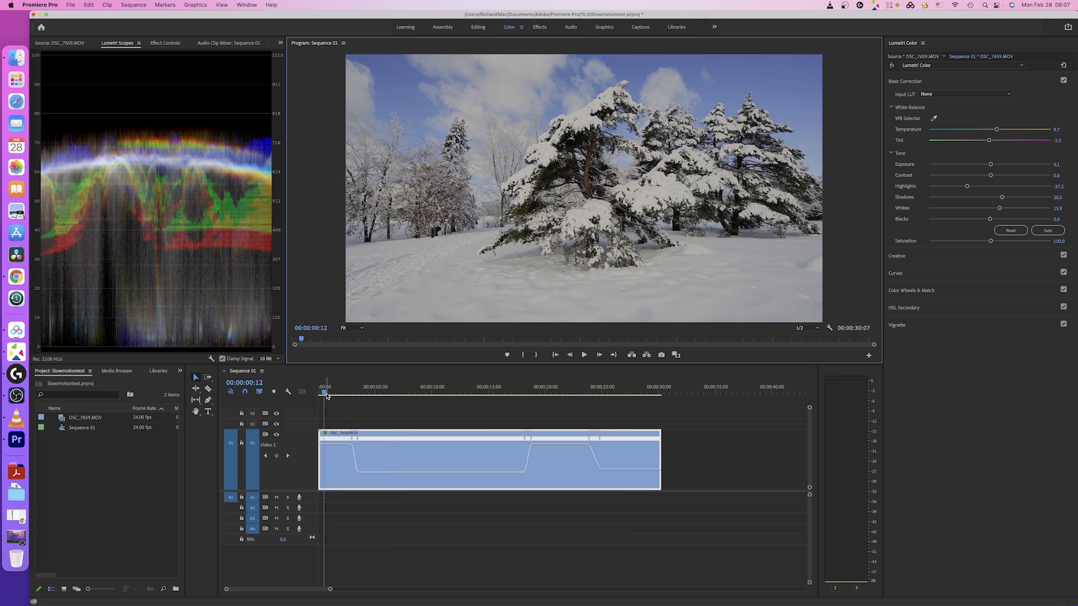